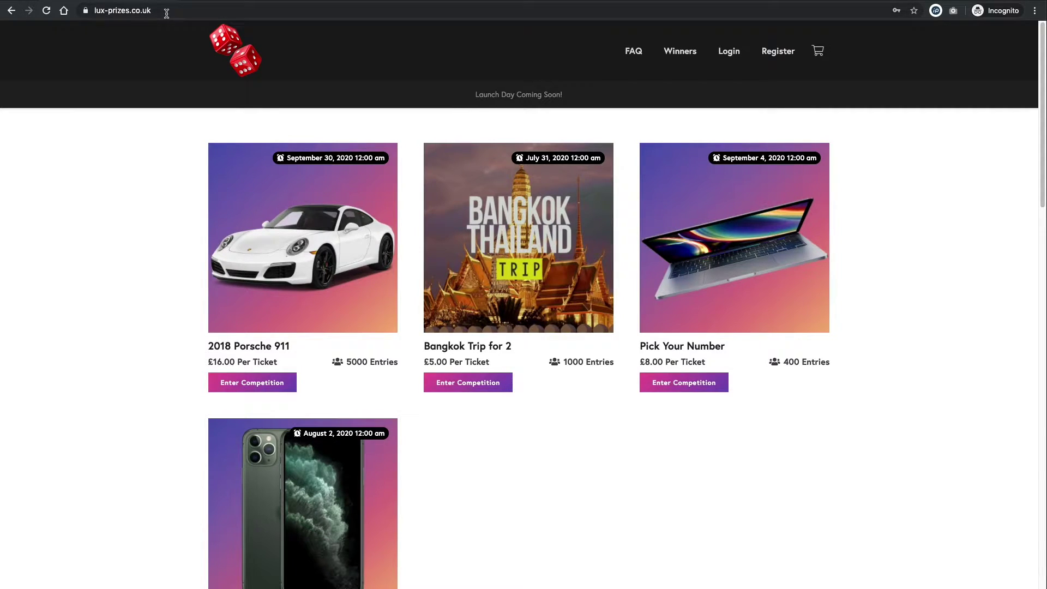
Log in to the raffle site's admin at /wp-admin using the saved login credentials
click(189, 14)
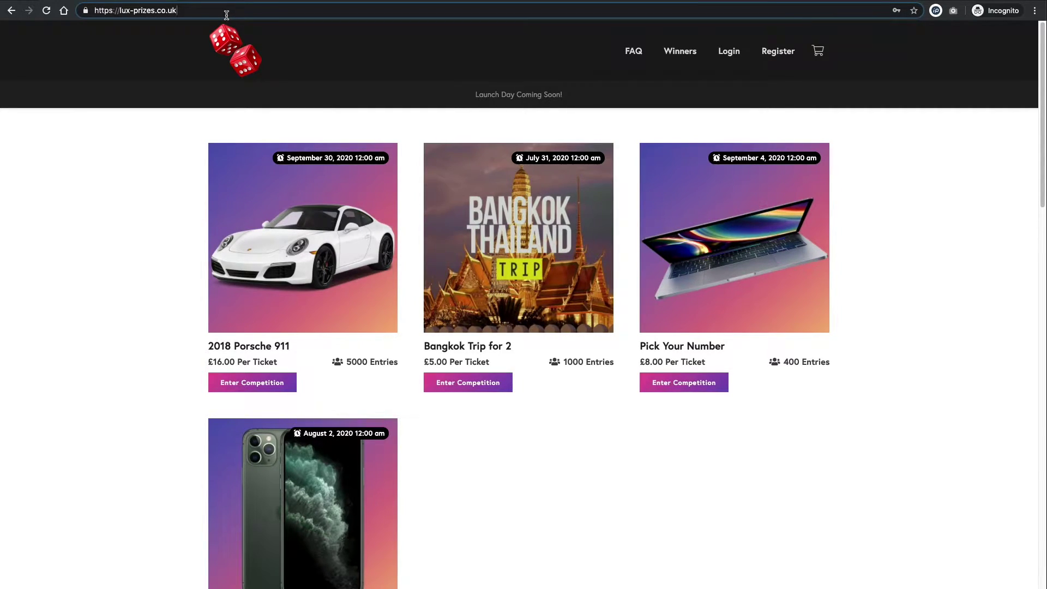
text(/wp-admin)
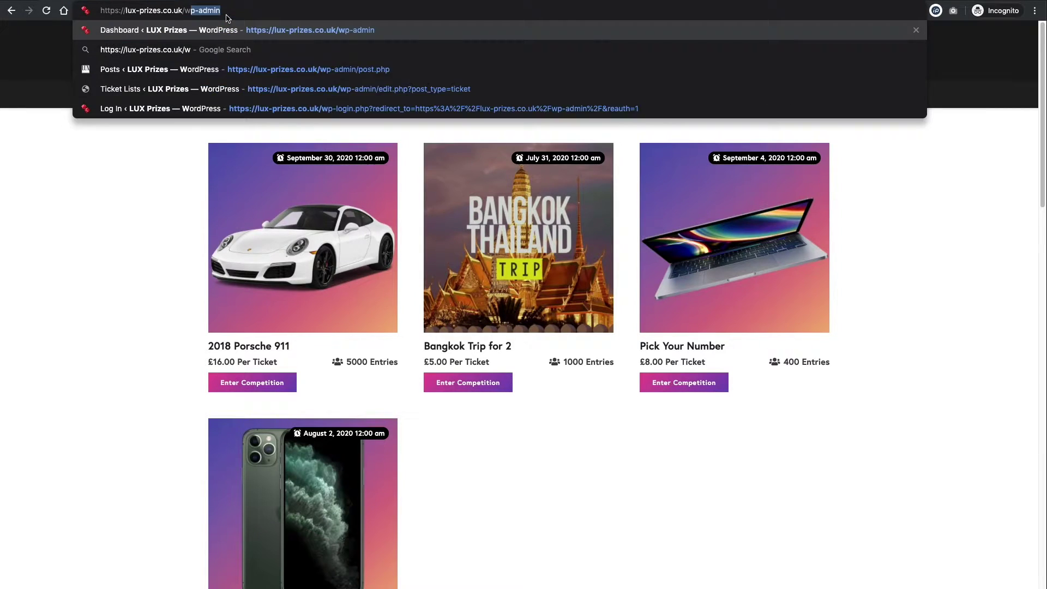
key(Return)
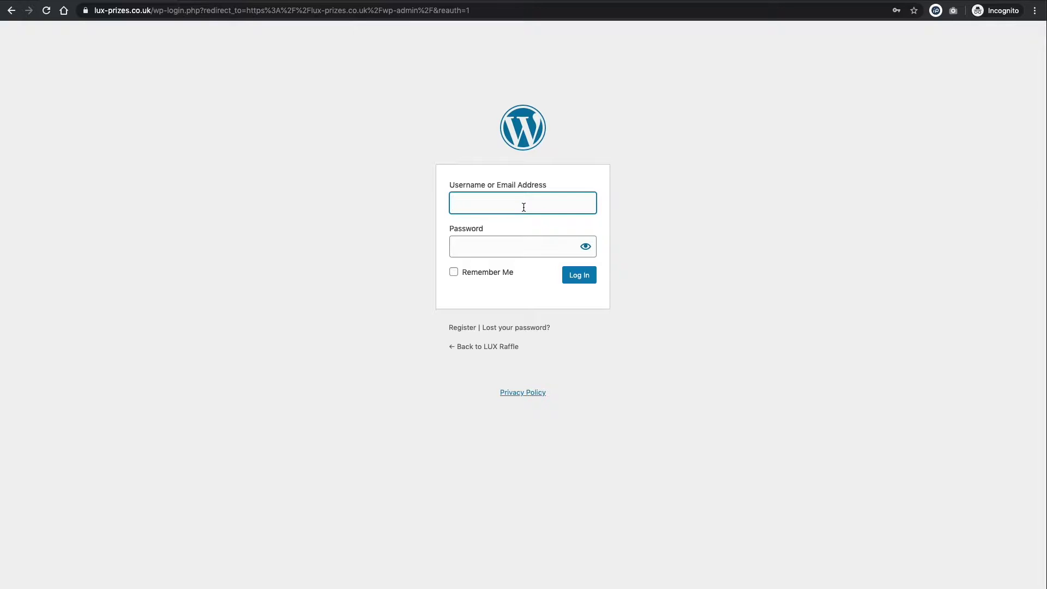
text(ry)
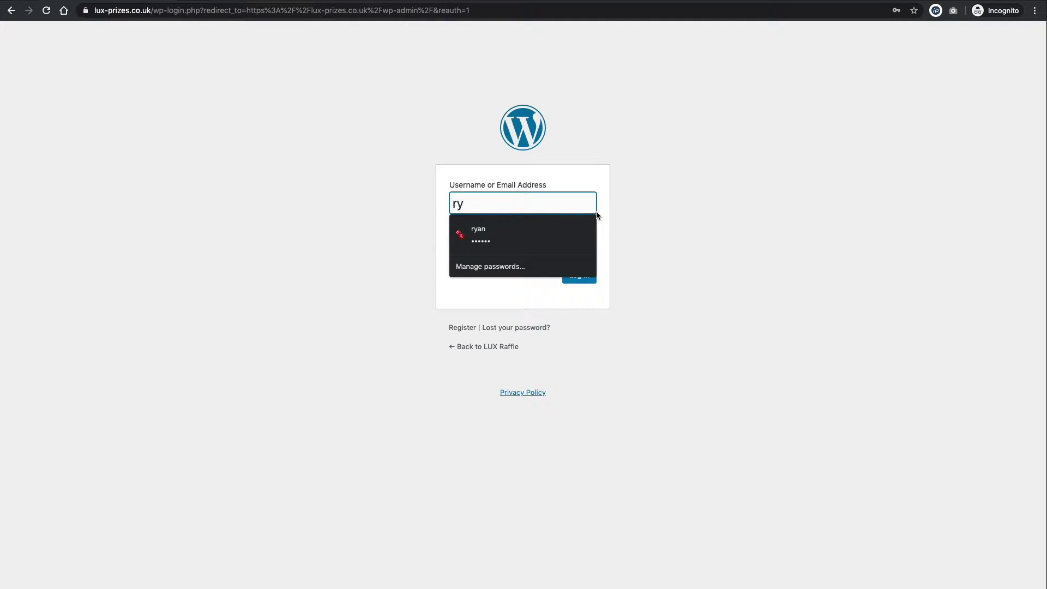
click(550, 234)
click(586, 277)
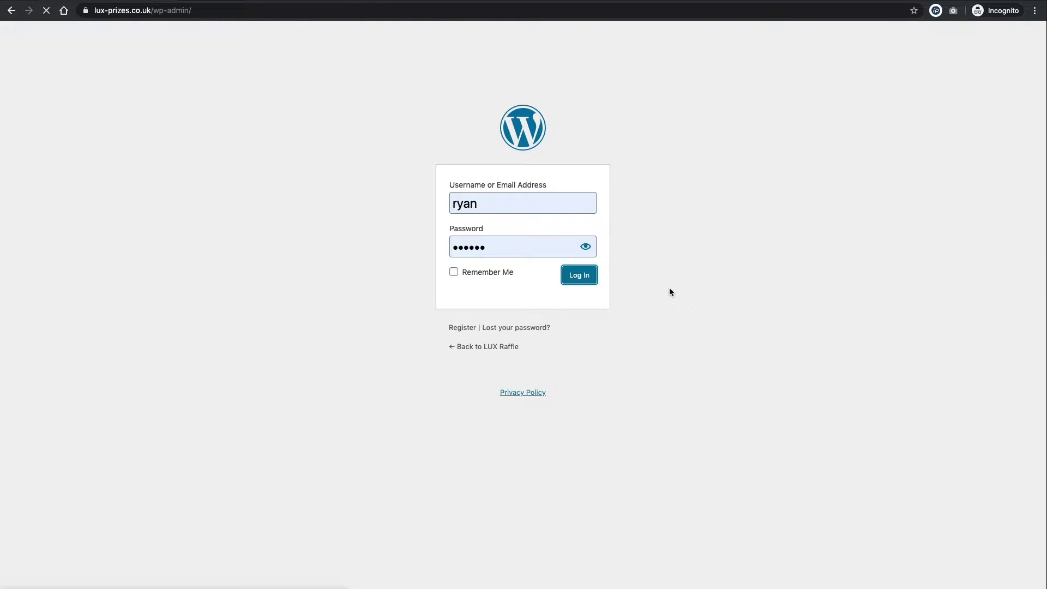
click(590, 274)
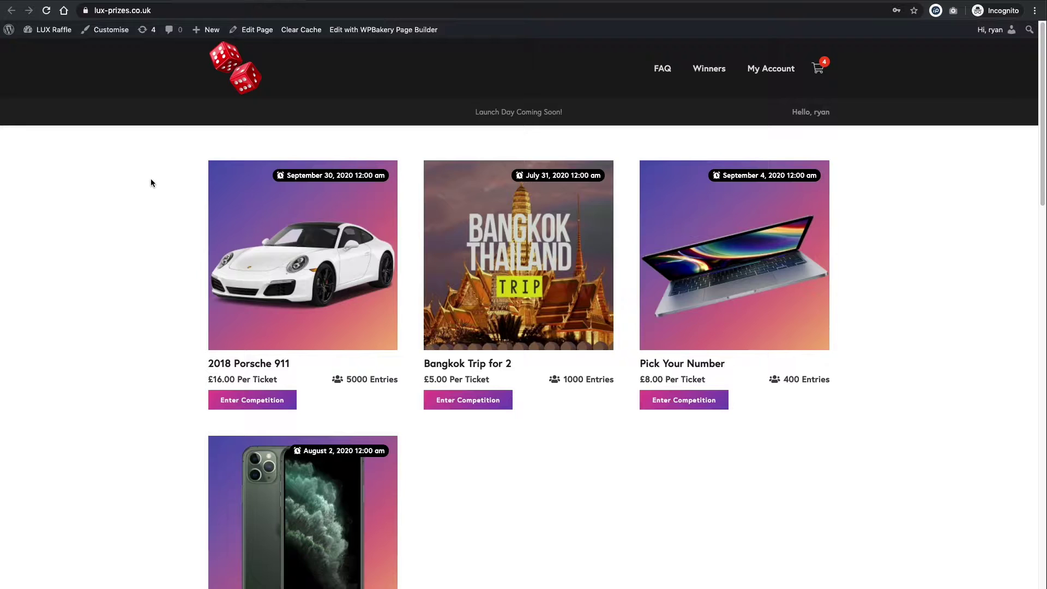
Browse the home page competitions and highlight the How to Play step captions
scroll(150, 180, down, 6)
scroll(150, 182, down, 5)
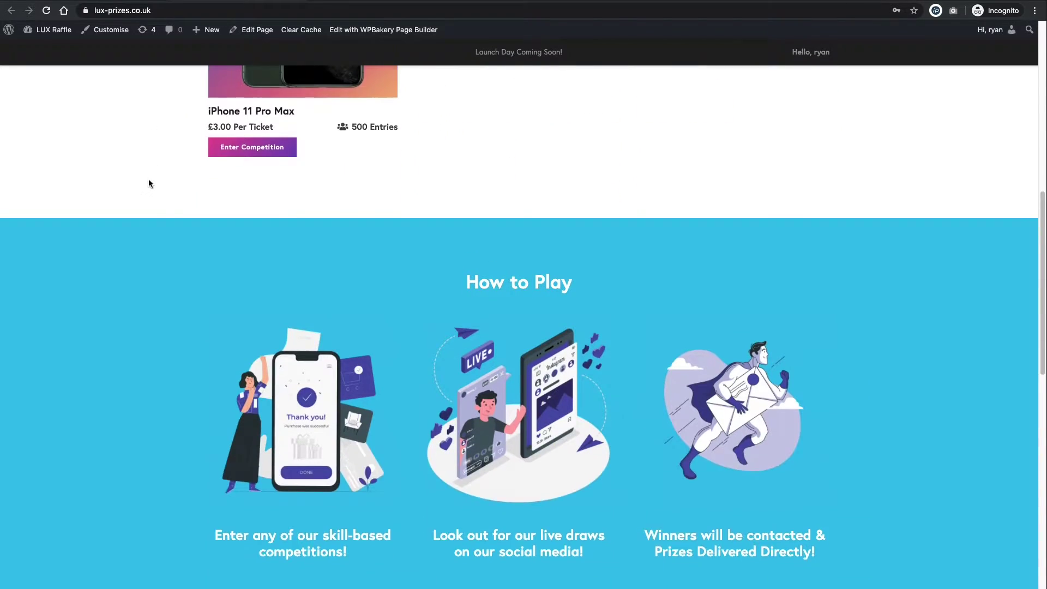
drag(465, 194, 573, 192)
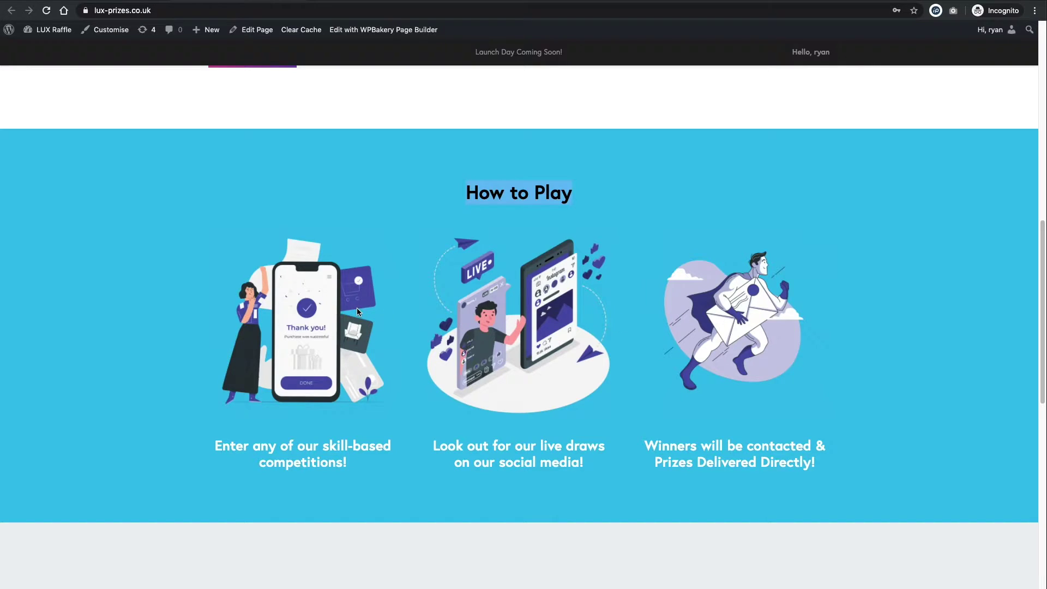
scroll(612, 310, down, 1)
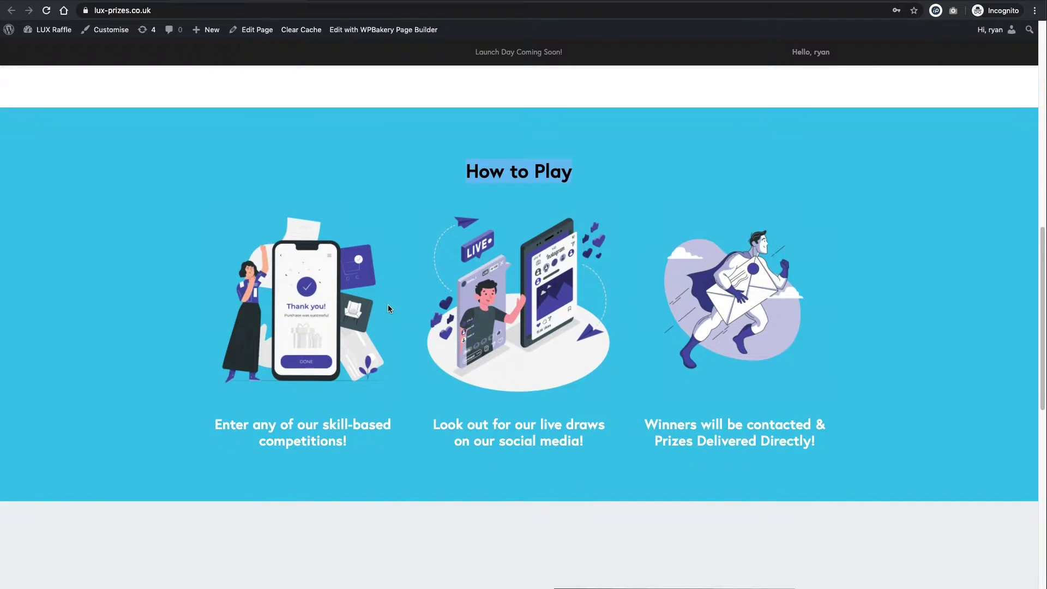
drag(216, 425, 354, 440)
click(234, 425)
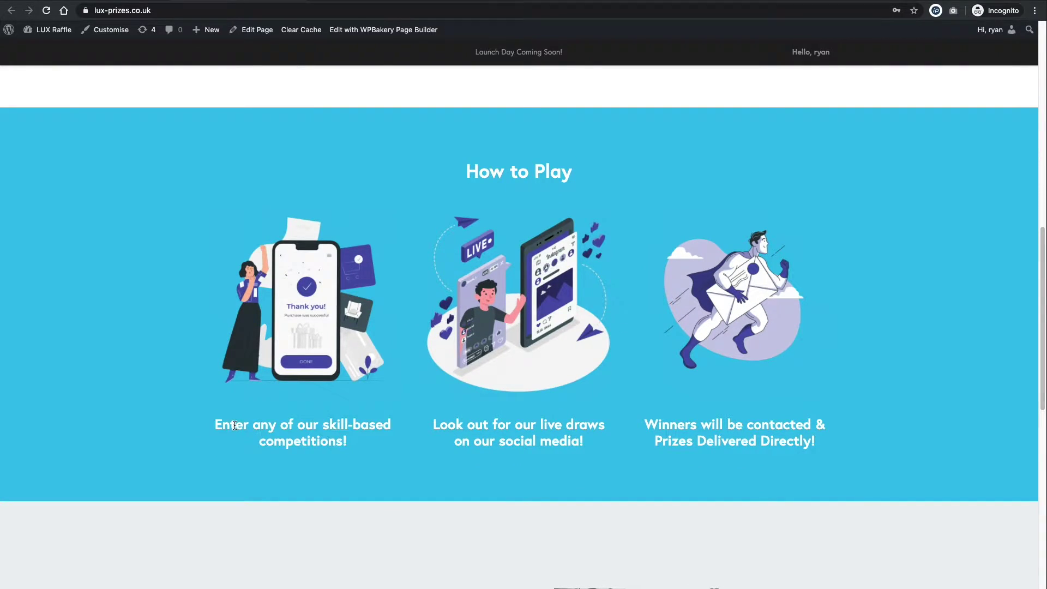
drag(215, 425, 359, 442)
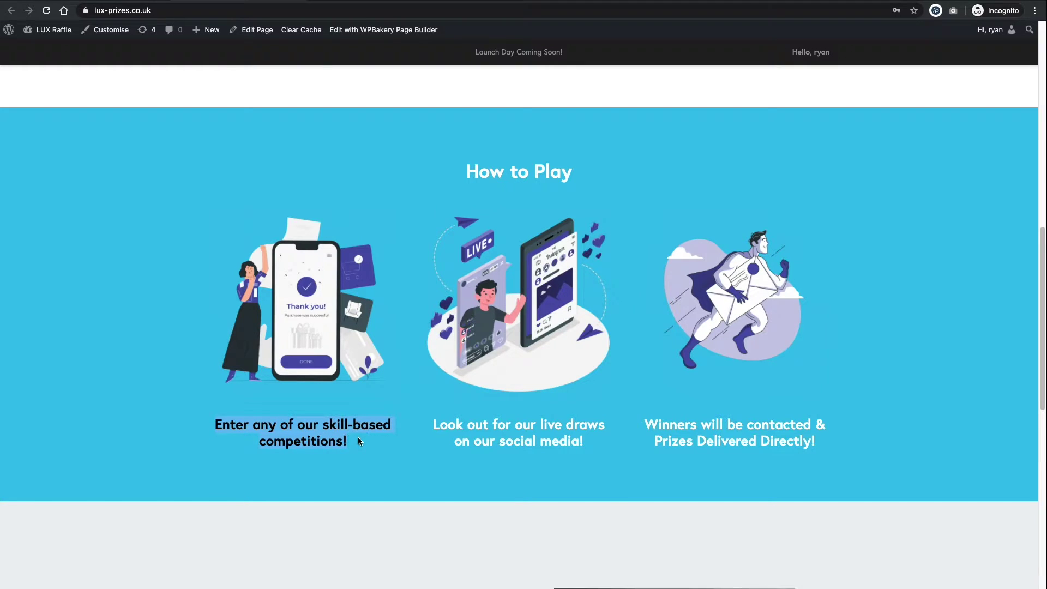
mouse_move(432, 427)
mouse_down()
mouse_move(584, 439)
mouse_move(427, 424)
mouse_up()
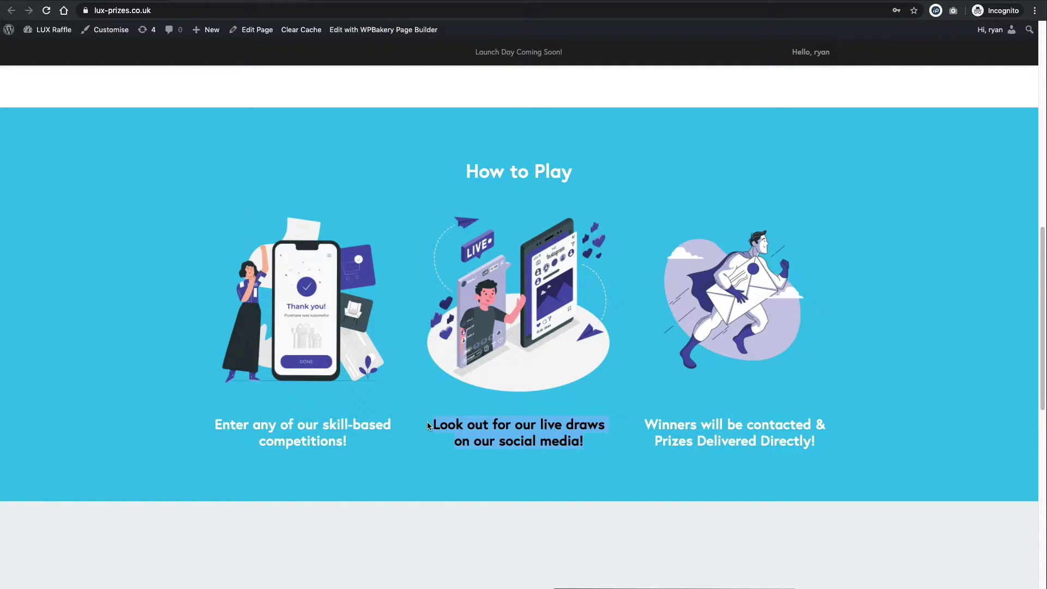
Scroll down to the footer, highlight its Location text, and browse the rest of the page
scroll(577, 388, down, 7)
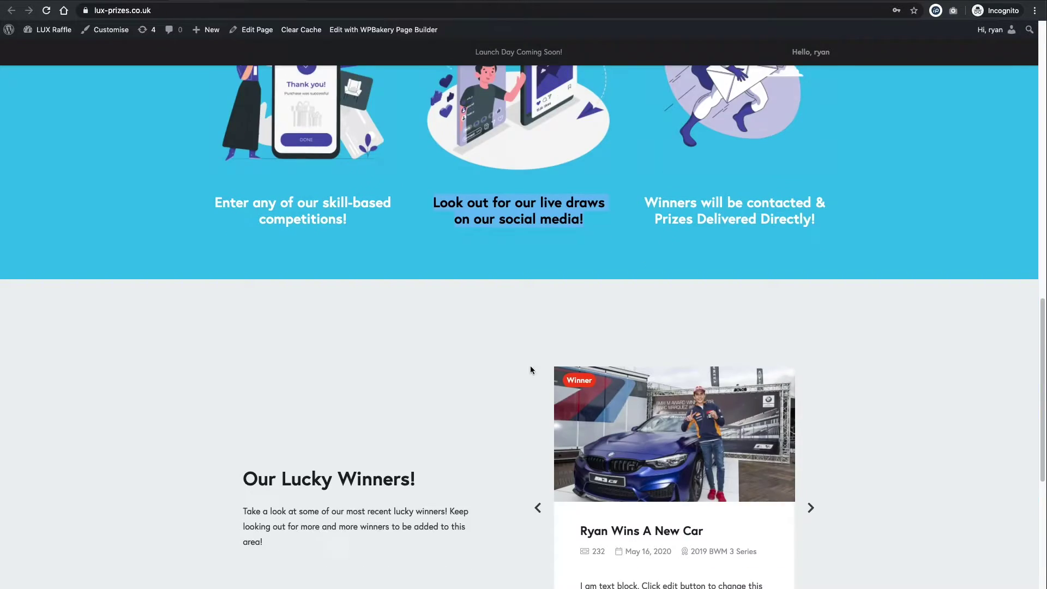
scroll(386, 411, down, 4)
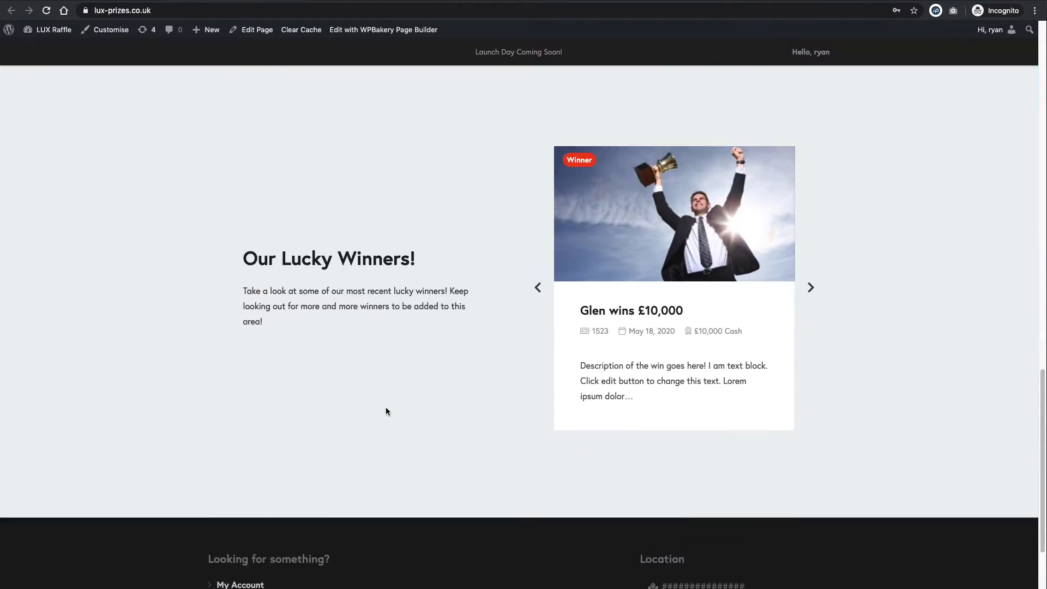
drag(662, 443, 704, 491)
click(650, 505)
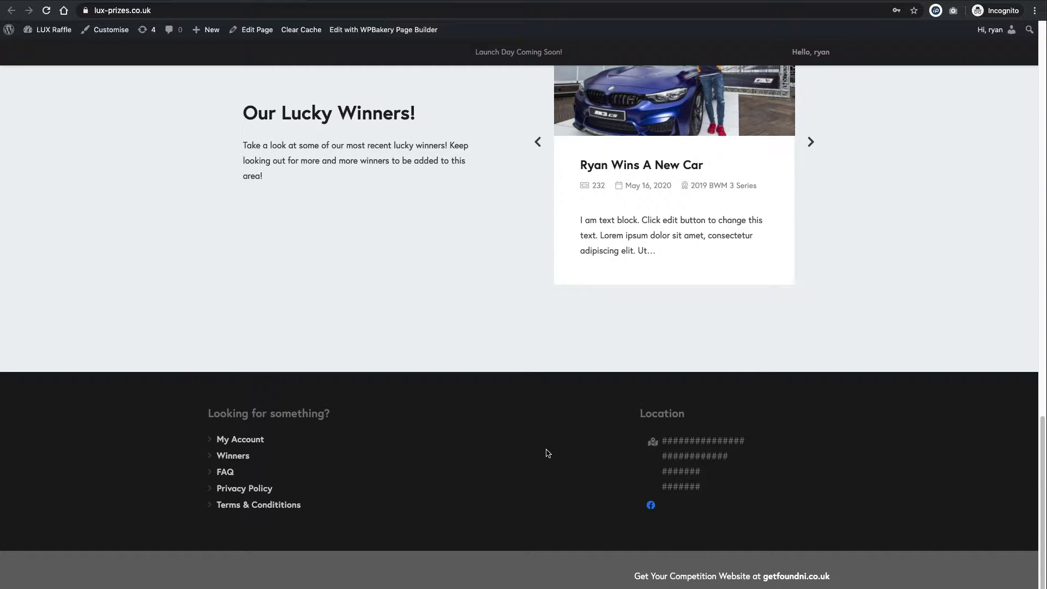
scroll(545, 448, up, 15)
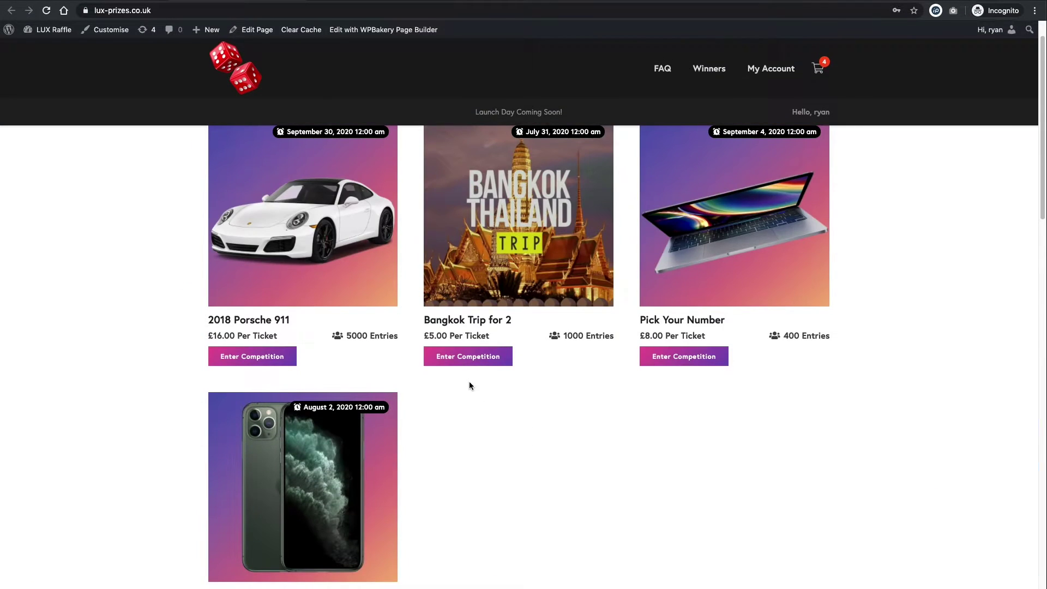
scroll(469, 381, down, 5)
scroll(498, 395, up, 6)
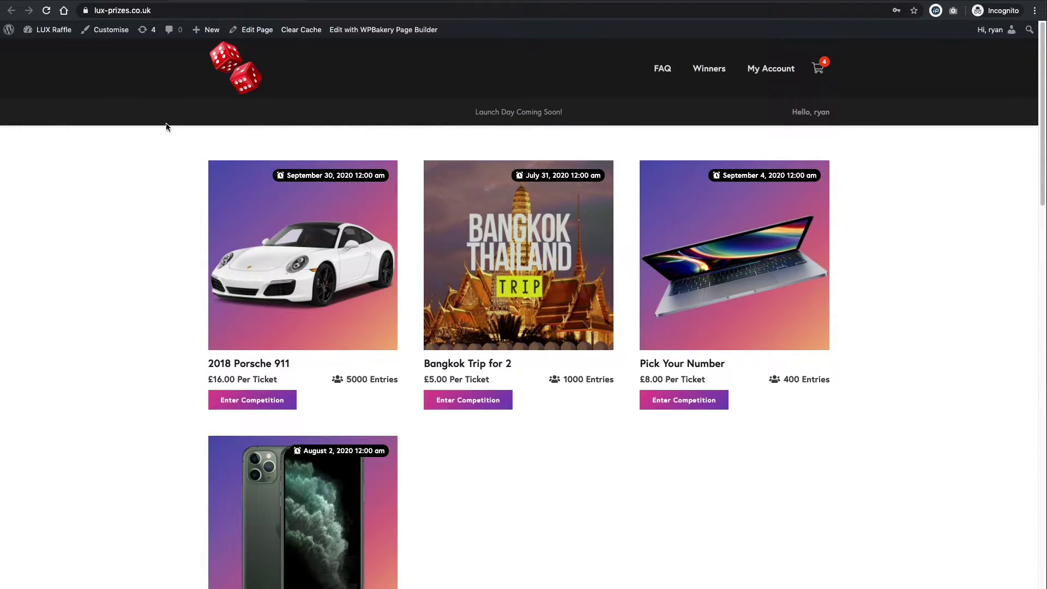
scroll(163, 126, down, 9)
scroll(160, 131, down, 5)
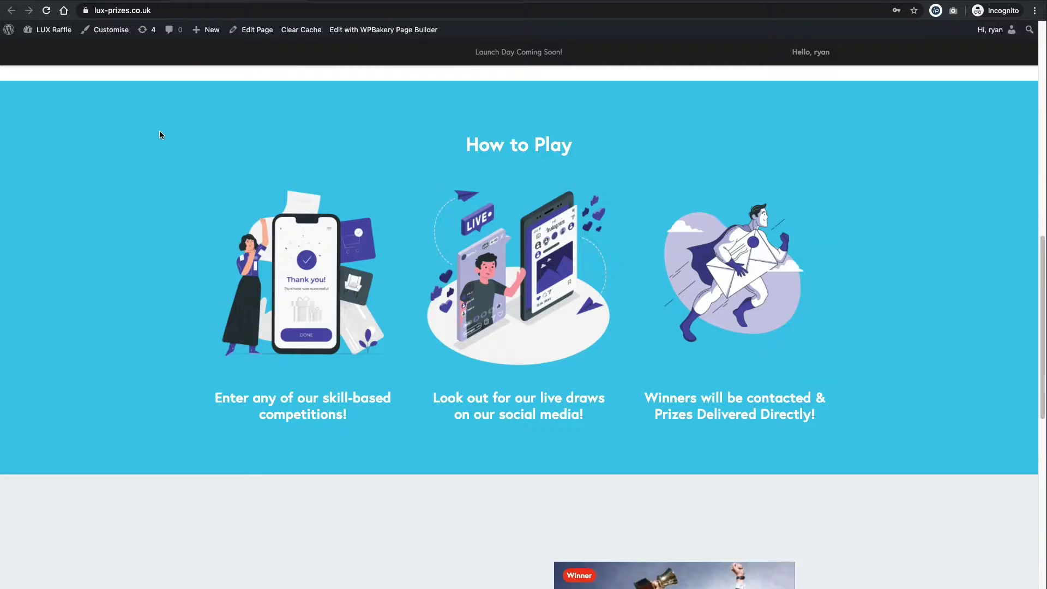
scroll(159, 131, up, 14)
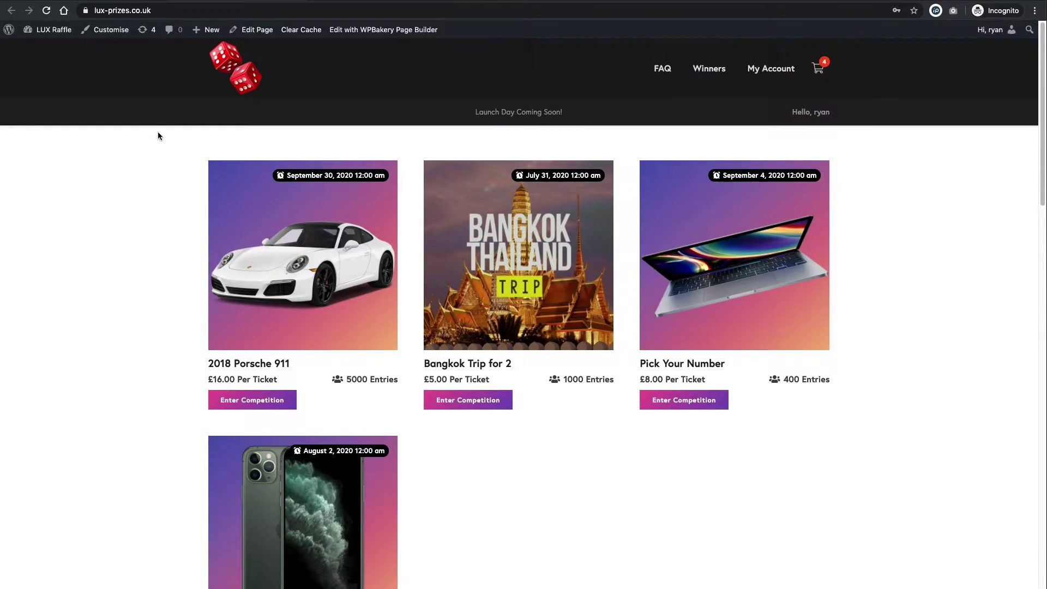
scroll(155, 135, down, 8)
scroll(491, 295, down, 3)
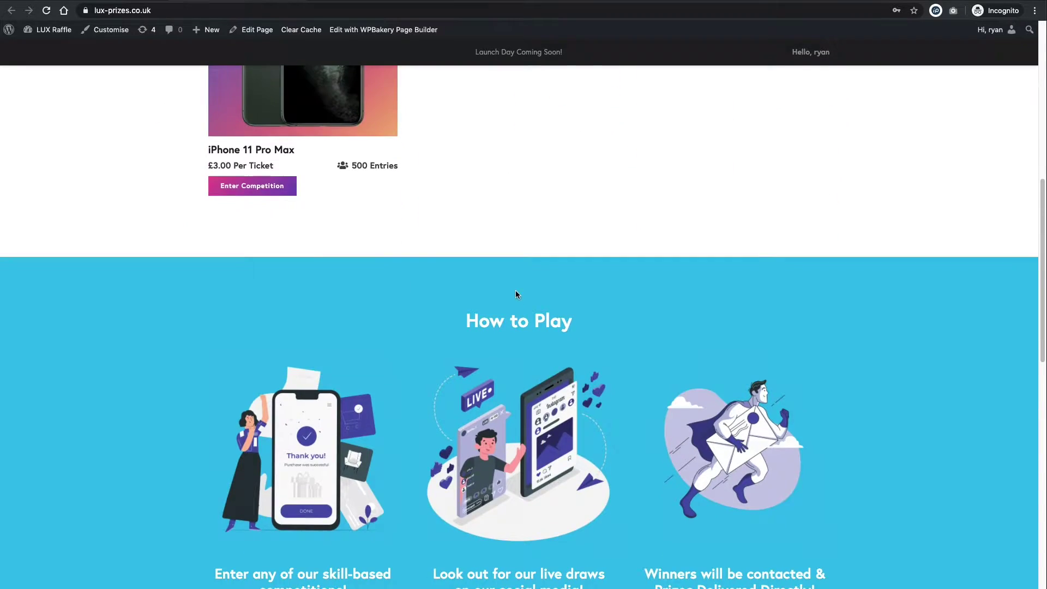
scroll(351, 247, up, 7)
scroll(403, 302, down, 7)
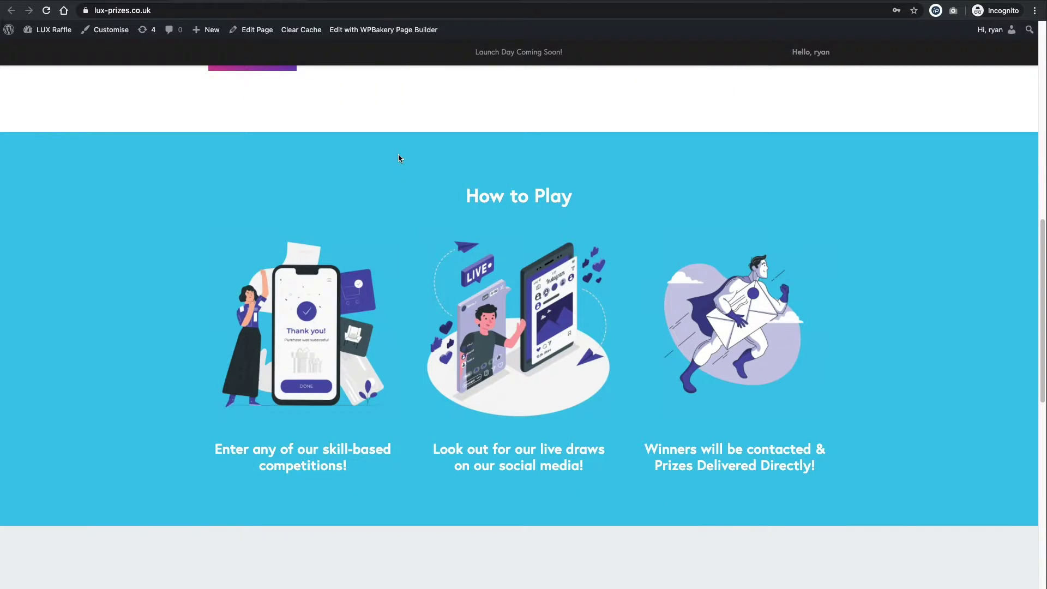
scroll(398, 154, down, 10)
scroll(433, 185, up, 2)
scroll(426, 207, up, 8)
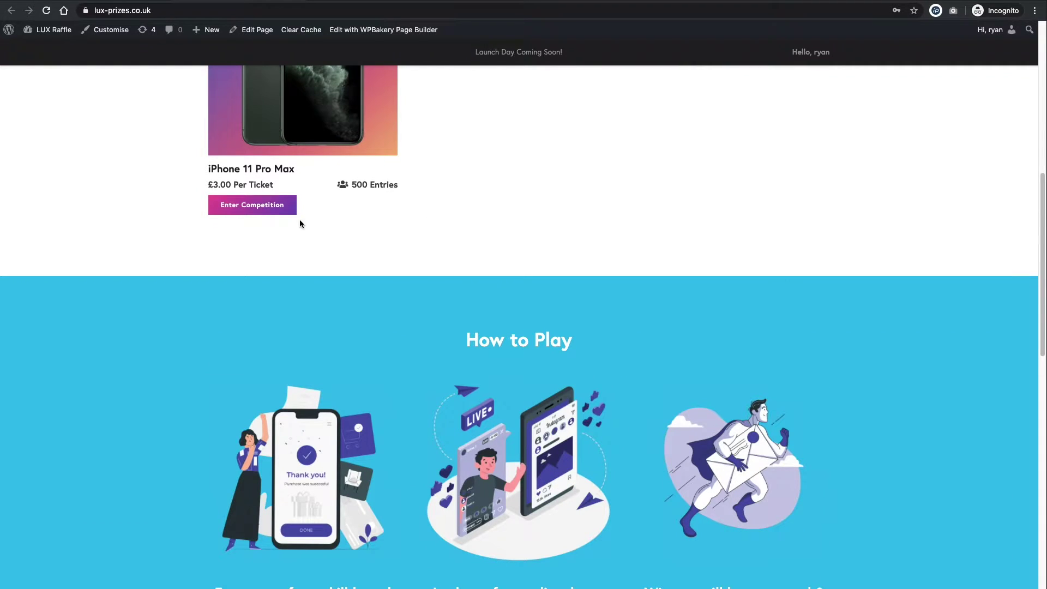
click(286, 208)
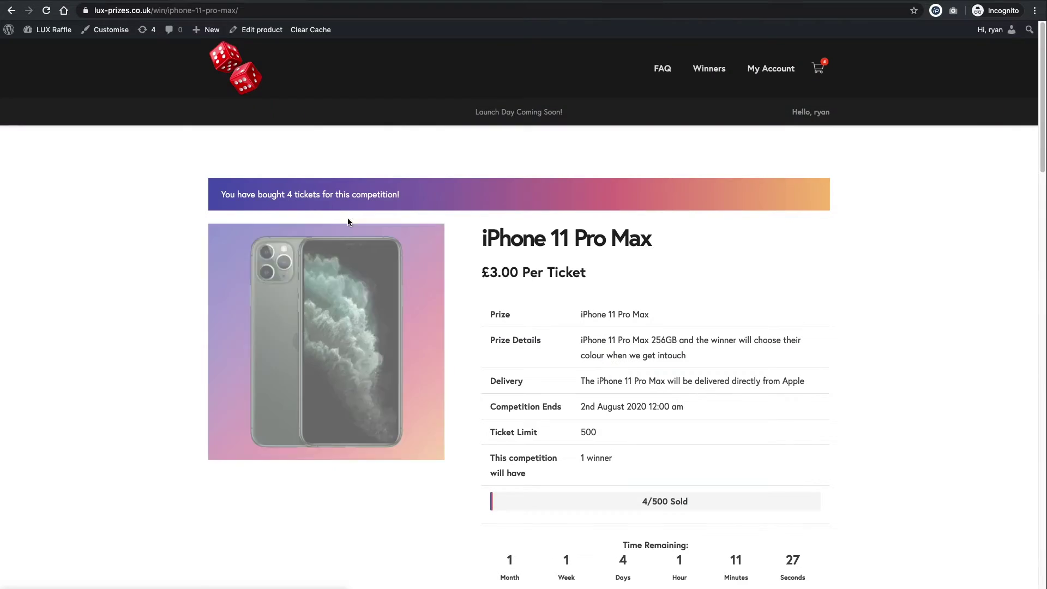
scroll(180, 214, down, 3)
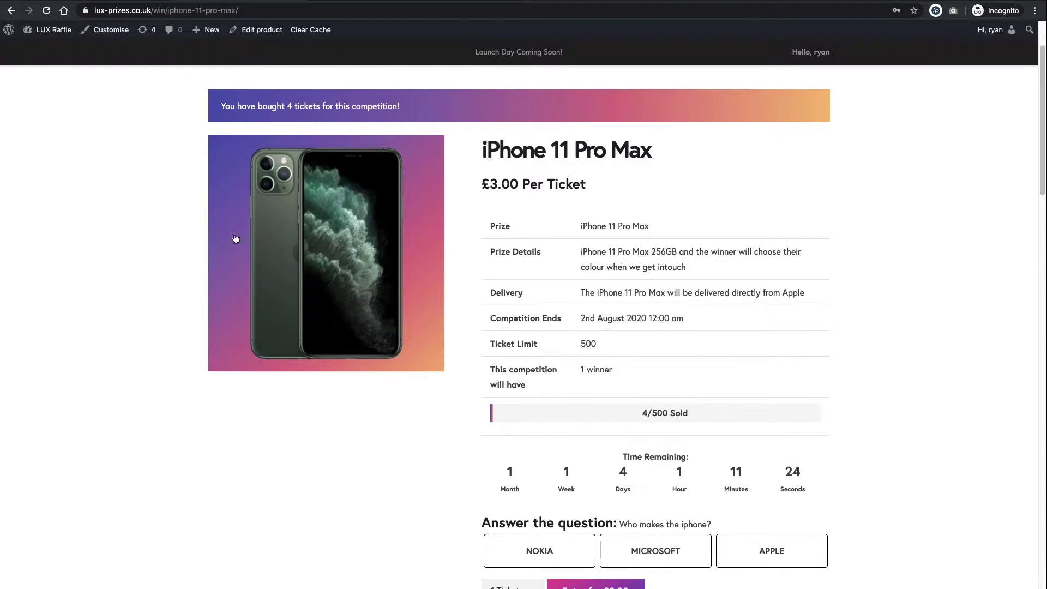
scroll(178, 240, down, 6)
scroll(178, 244, down, 15)
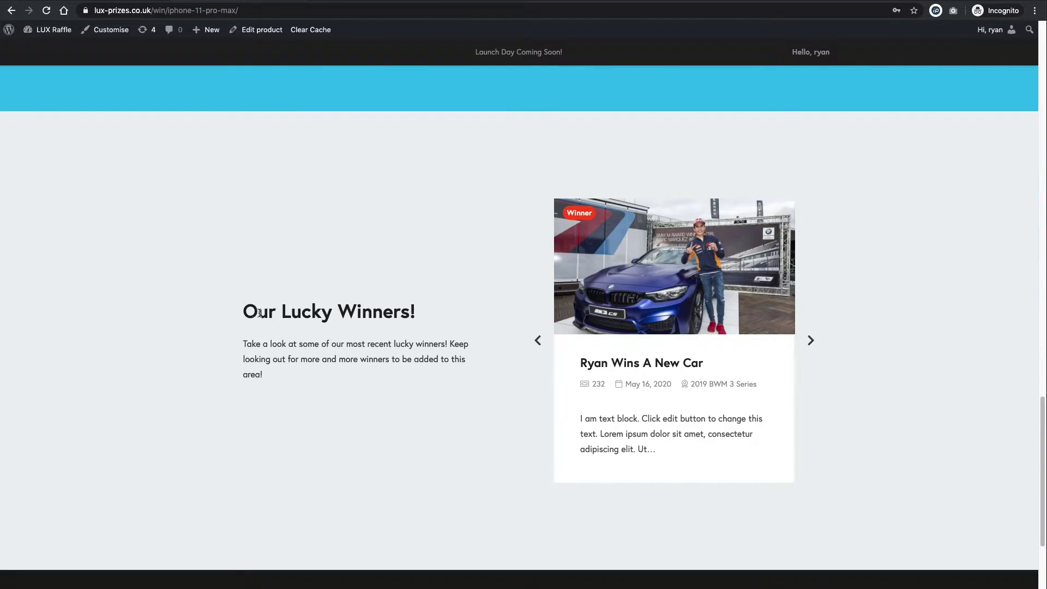
drag(246, 306, 418, 315)
click(419, 318)
scroll(412, 326, down, 3)
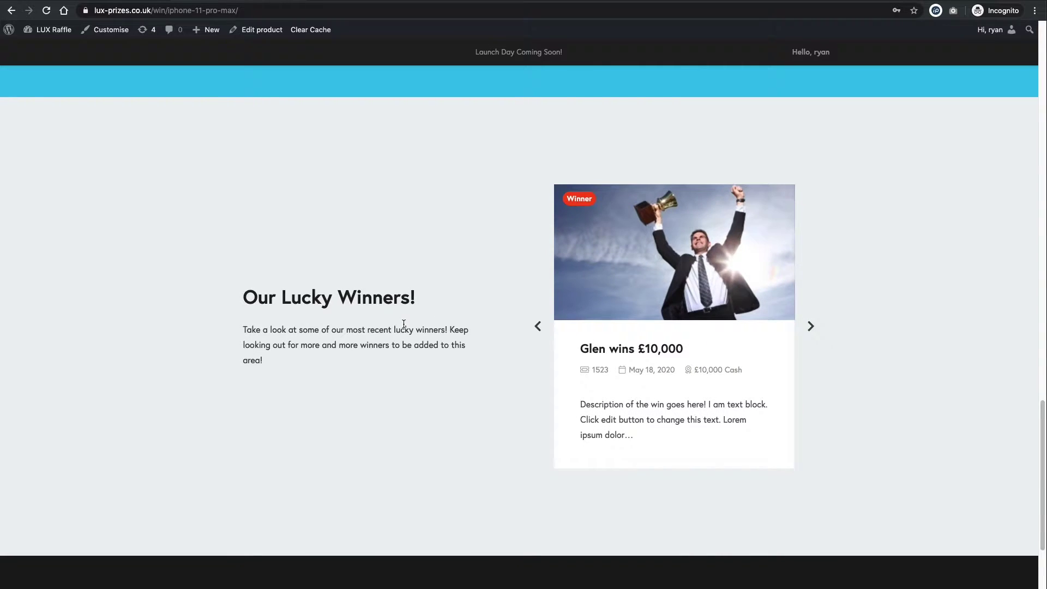
scroll(401, 324, down, 2)
scroll(420, 330, up, 5)
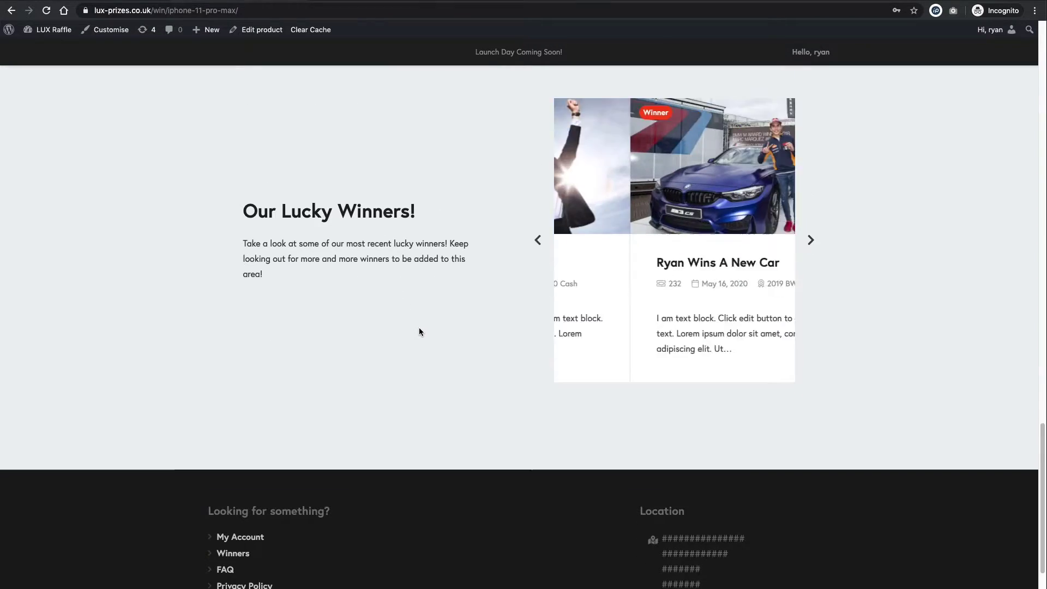
scroll(419, 331, up, 8)
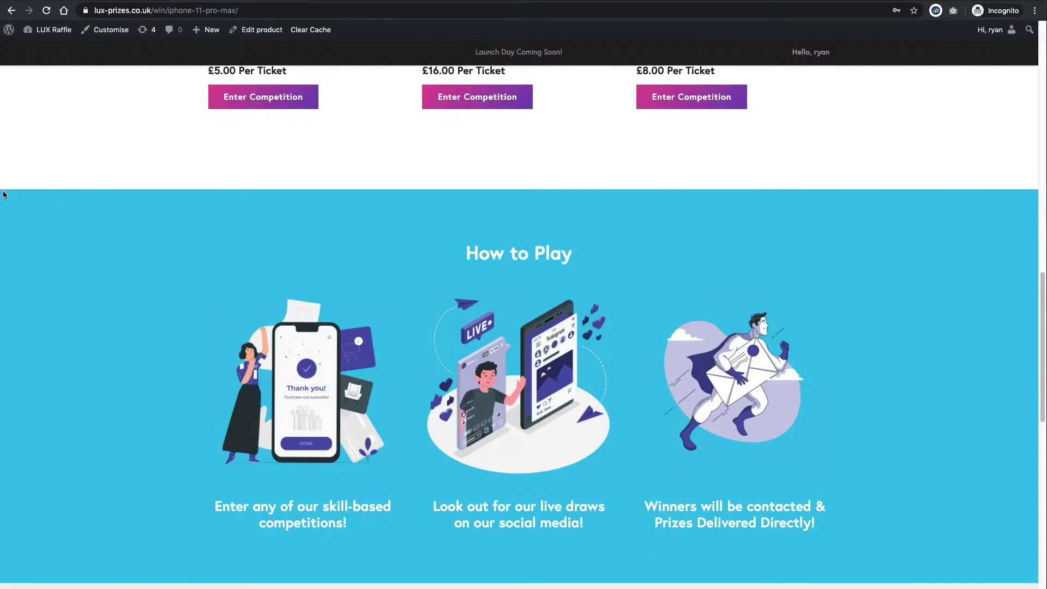
scroll(143, 192, up, 15)
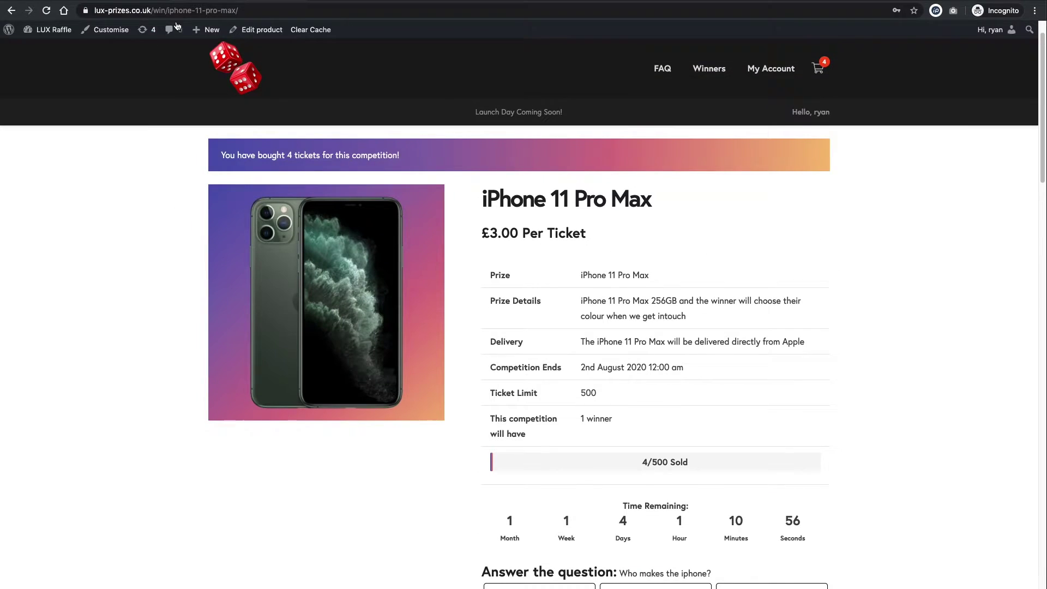
scroll(187, 79, up, 1)
Return to the home page and open the Footer block from the Edit Page menu
click(241, 89)
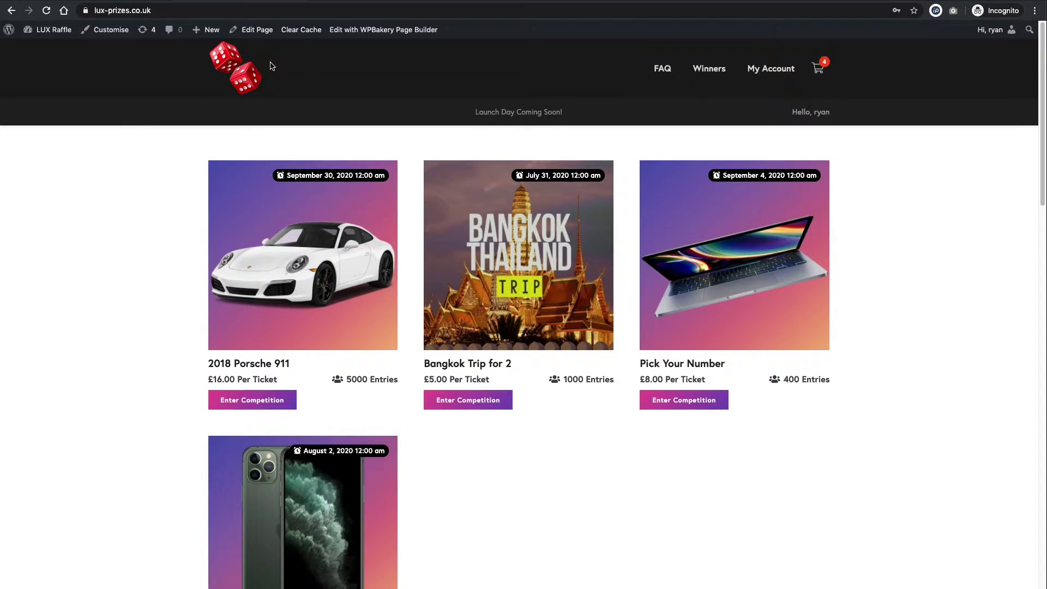
mouse_move(252, 32)
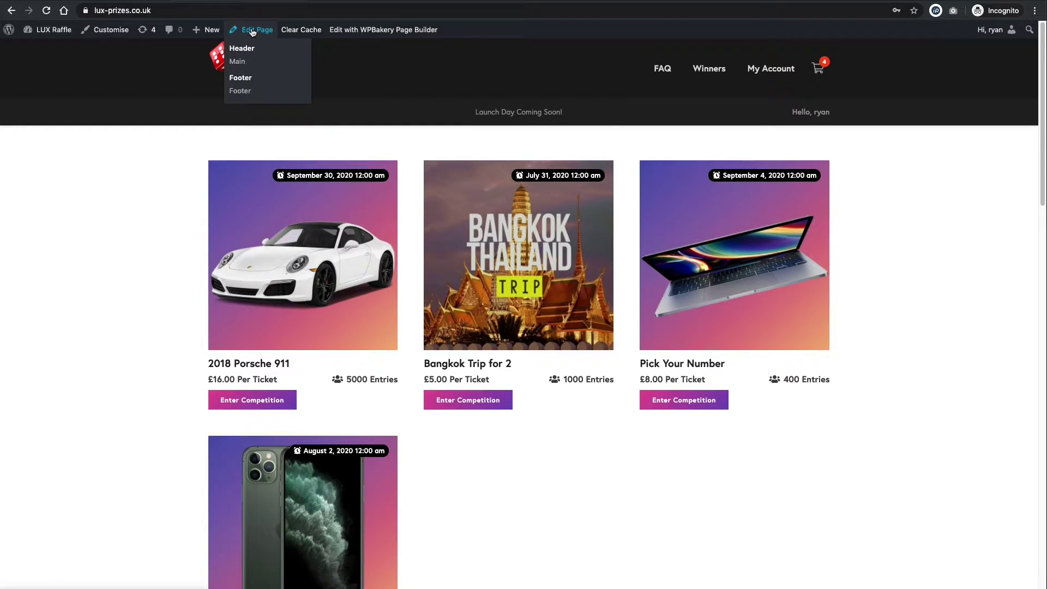
click(245, 96)
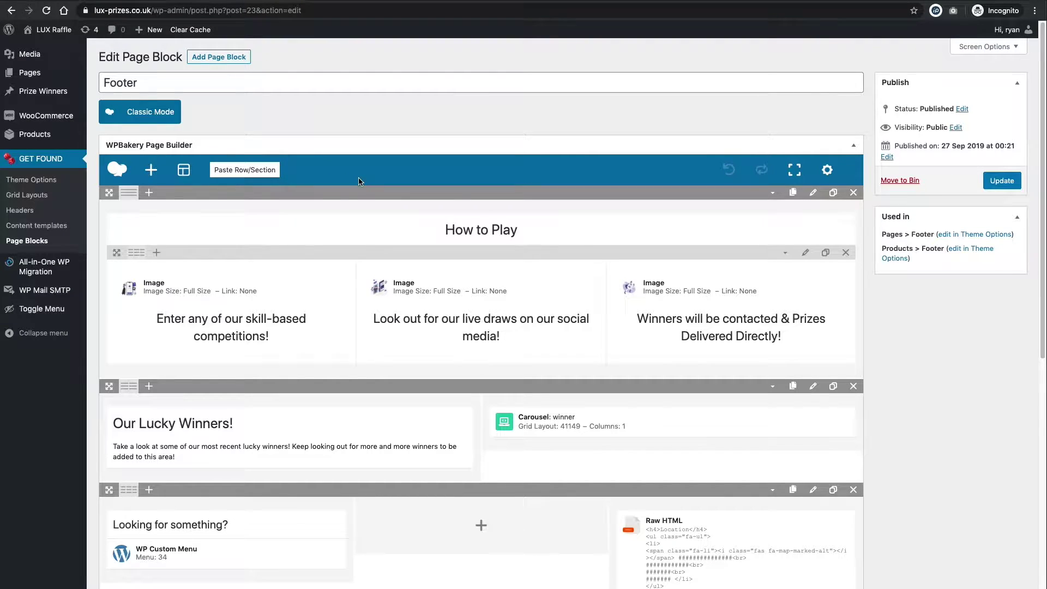
scroll(339, 177, down, 3)
scroll(346, 163, up, 3)
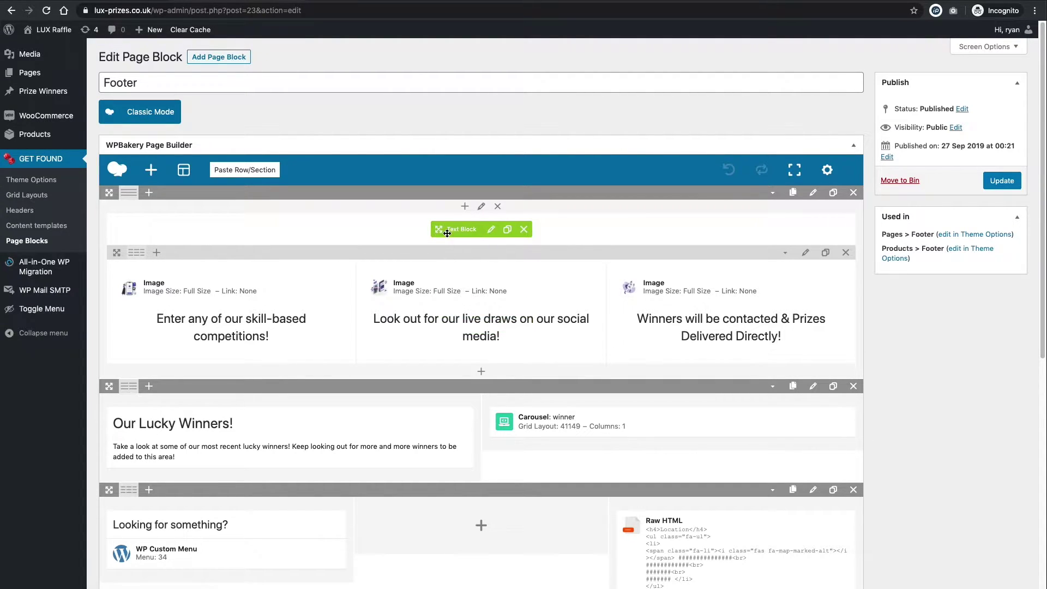
mouse_move(438, 230)
mouse_down()
mouse_move(461, 241)
mouse_move(472, 229)
mouse_up()
Rename the footer heading from 'How to Play' to 'This is how to play' and save
click(491, 231)
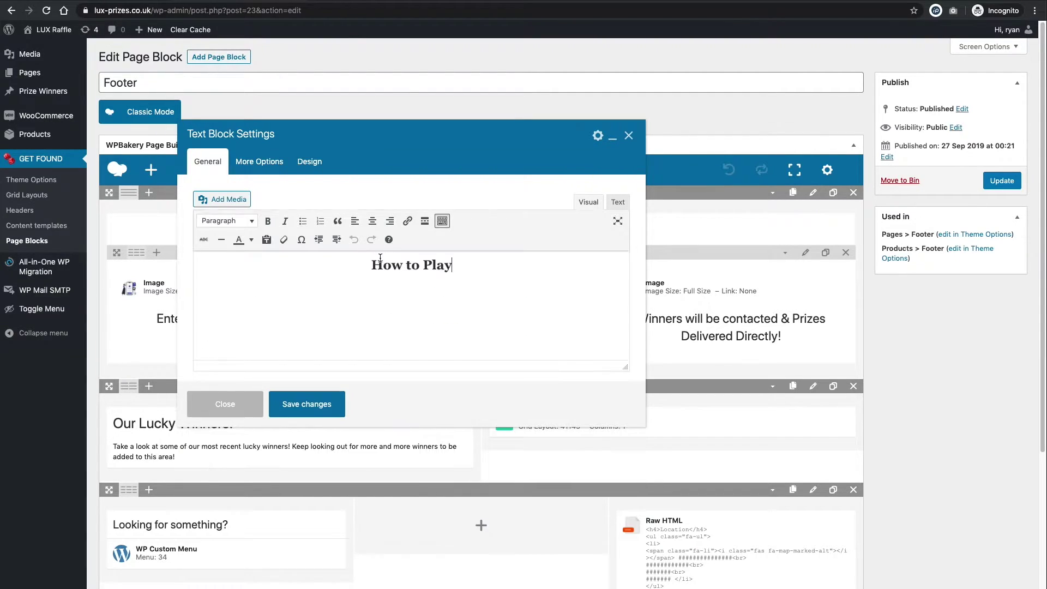
drag(372, 265, 418, 265)
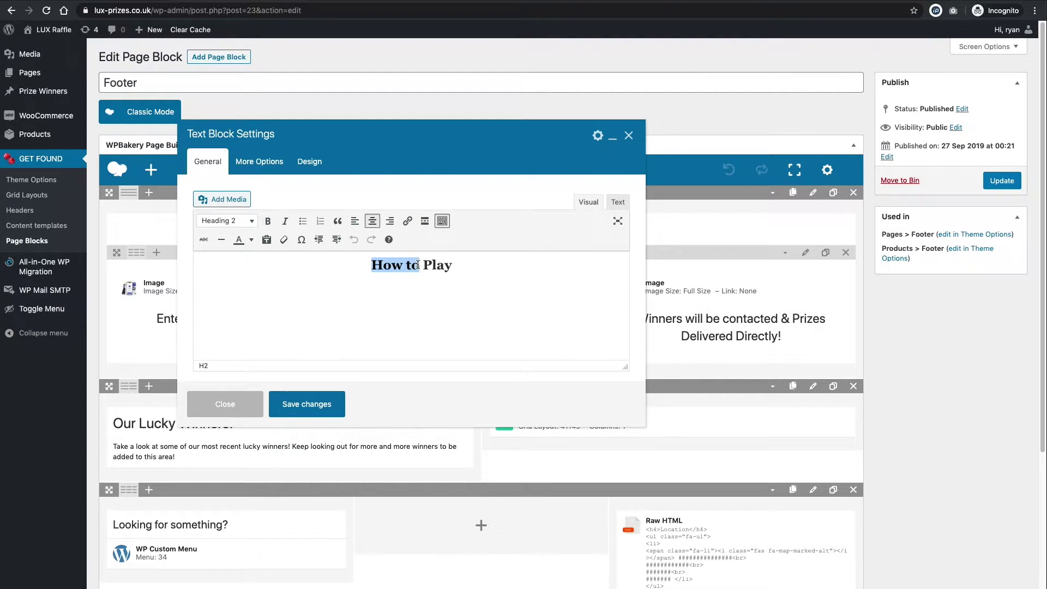
text(This is how)
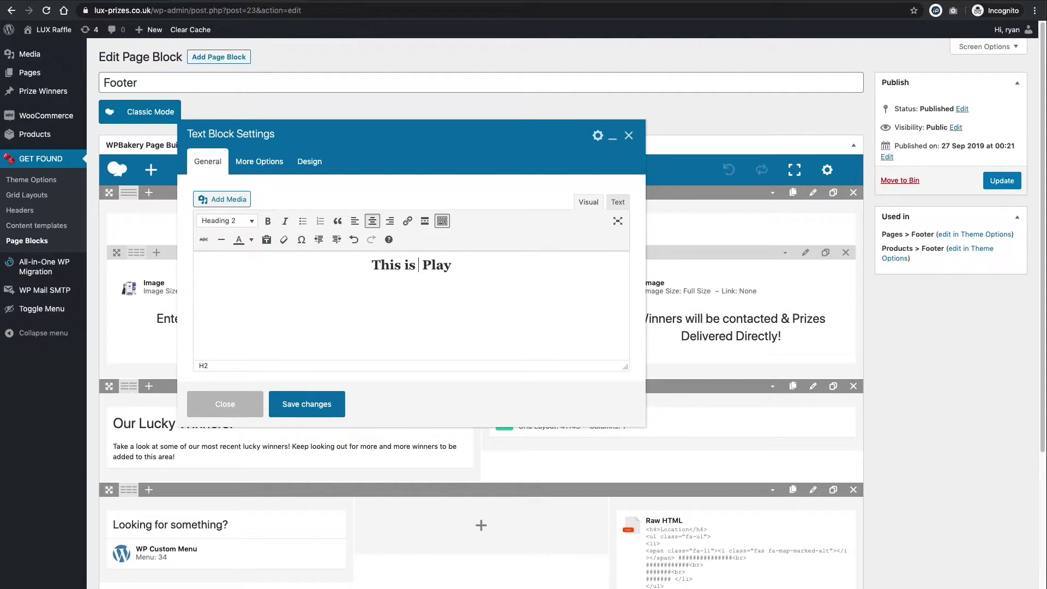
text( to)
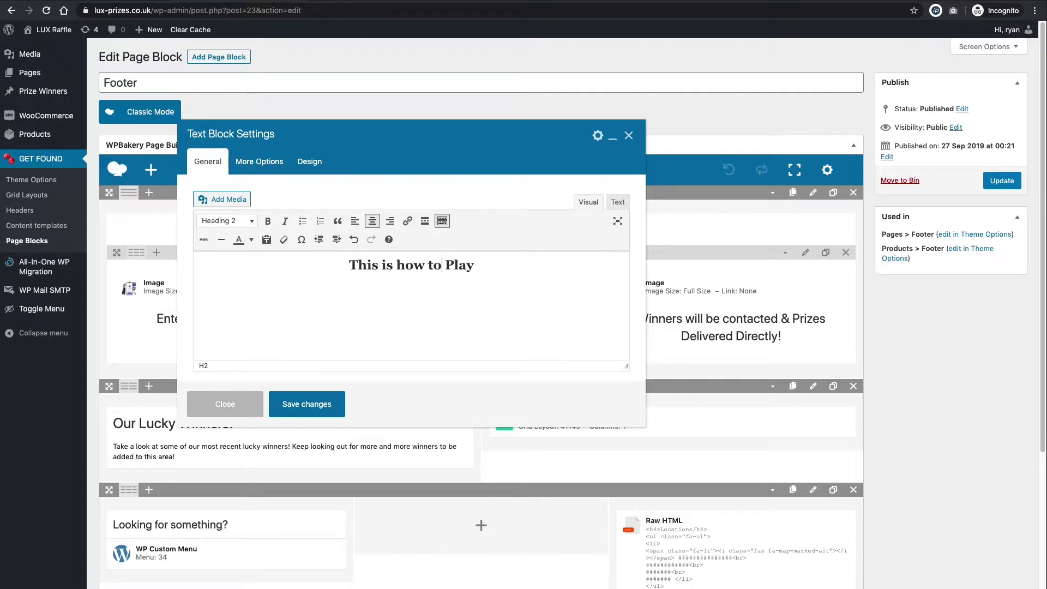
click(452, 266)
key(BackSpace)
text(p)
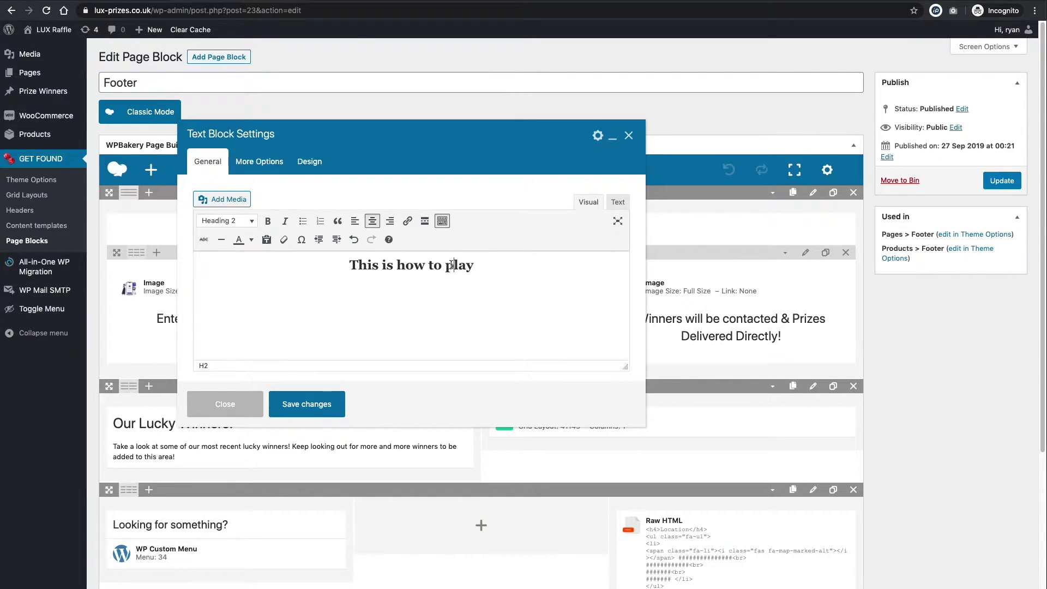
drag(466, 266, 474, 265)
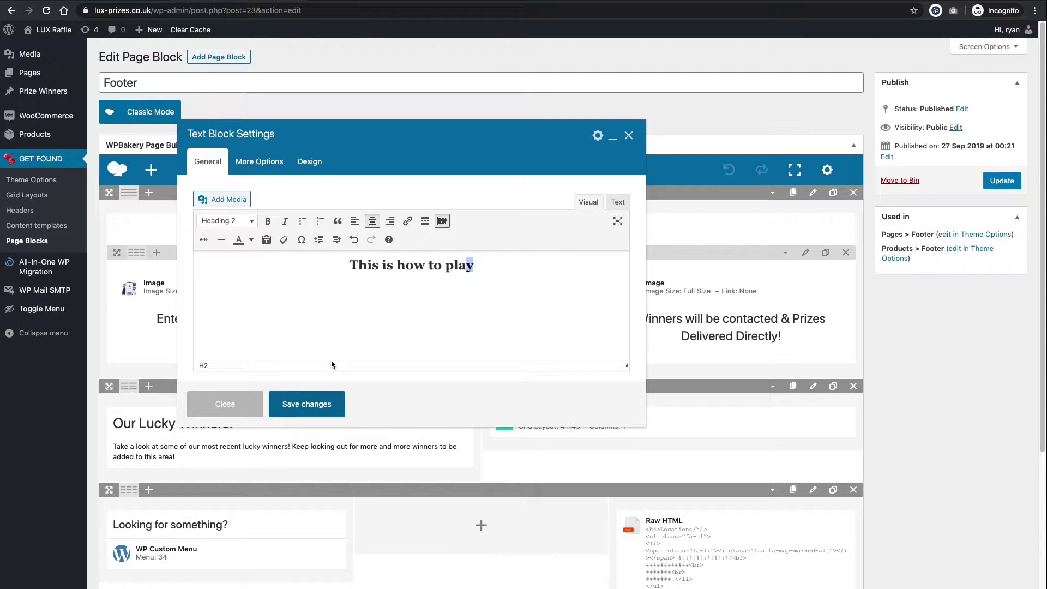
click(356, 265)
click(321, 409)
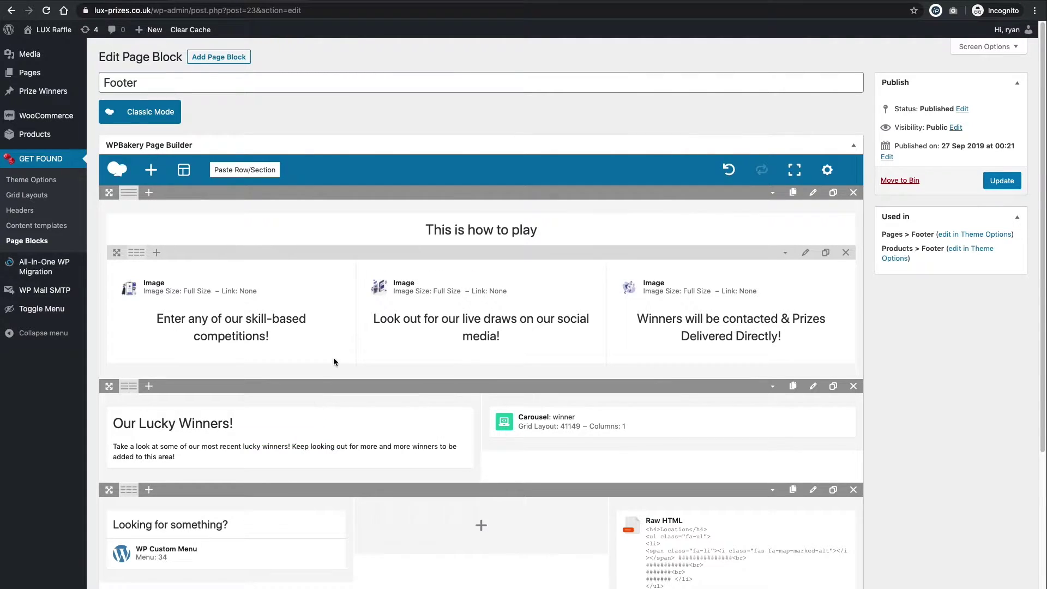
Replace 'skill-based' with 'raffle' in the first step's caption and save the text block
click(247, 332)
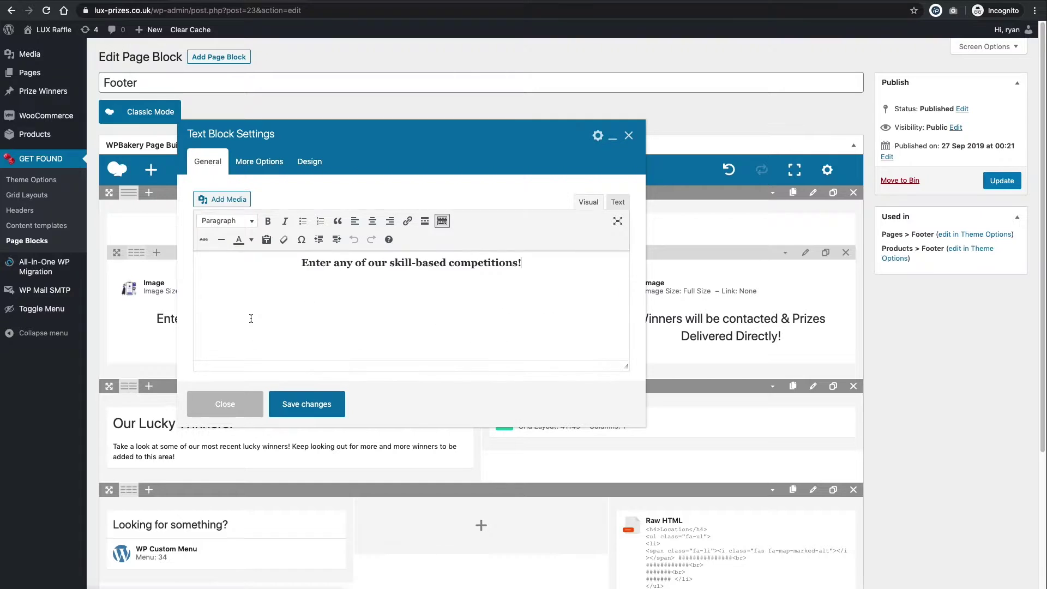
drag(299, 263, 537, 262)
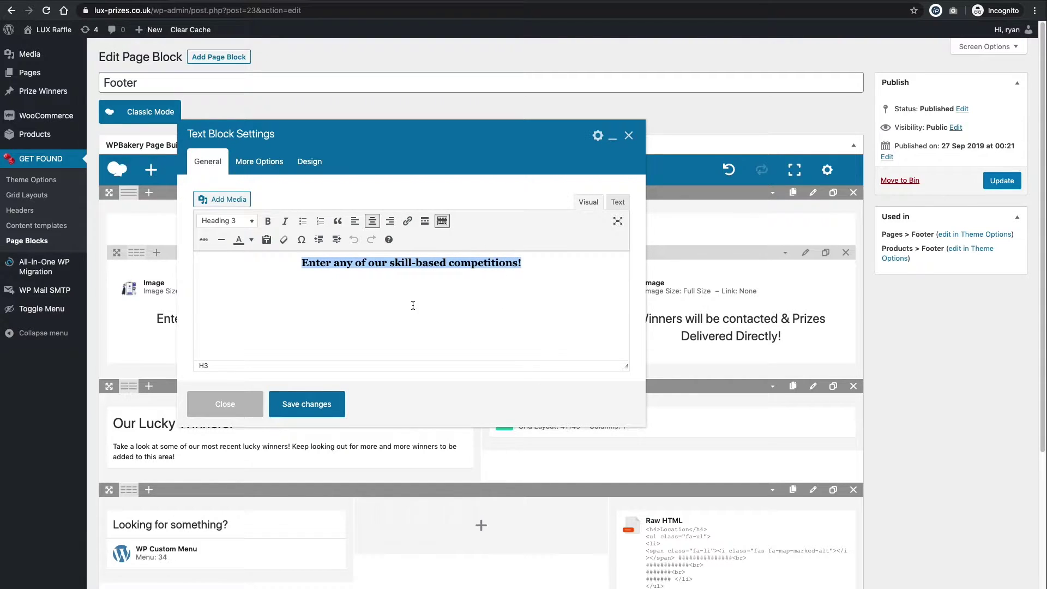
click(414, 263)
drag(390, 264, 449, 262)
text(raffle)
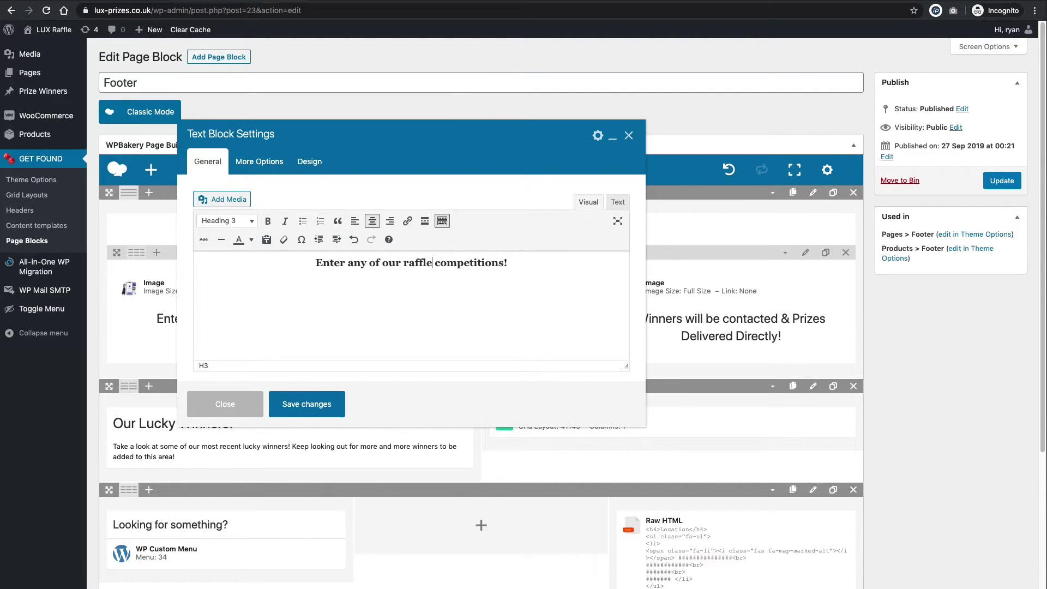
click(329, 395)
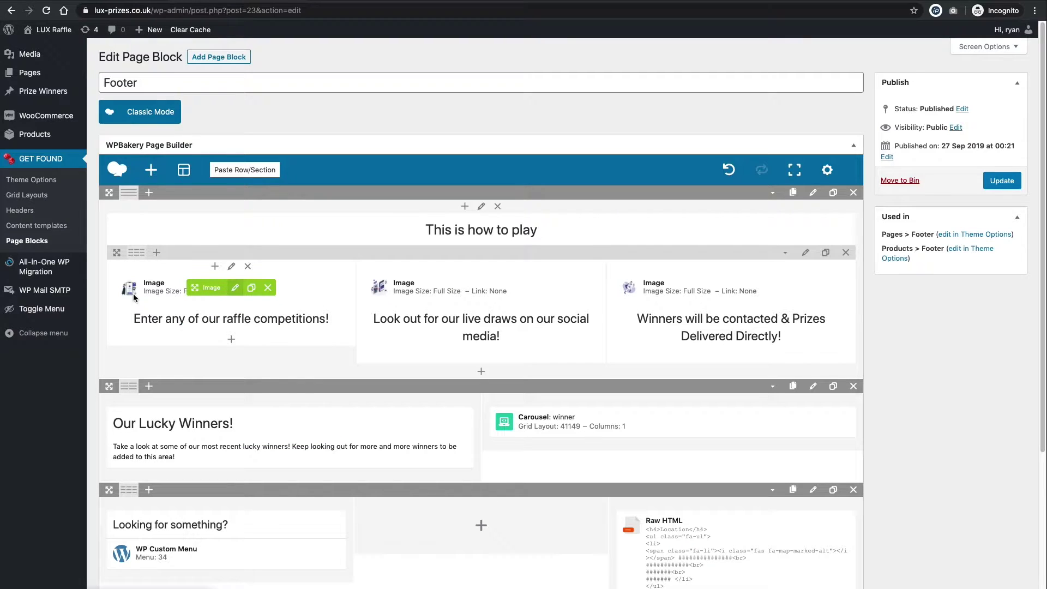
click(235, 290)
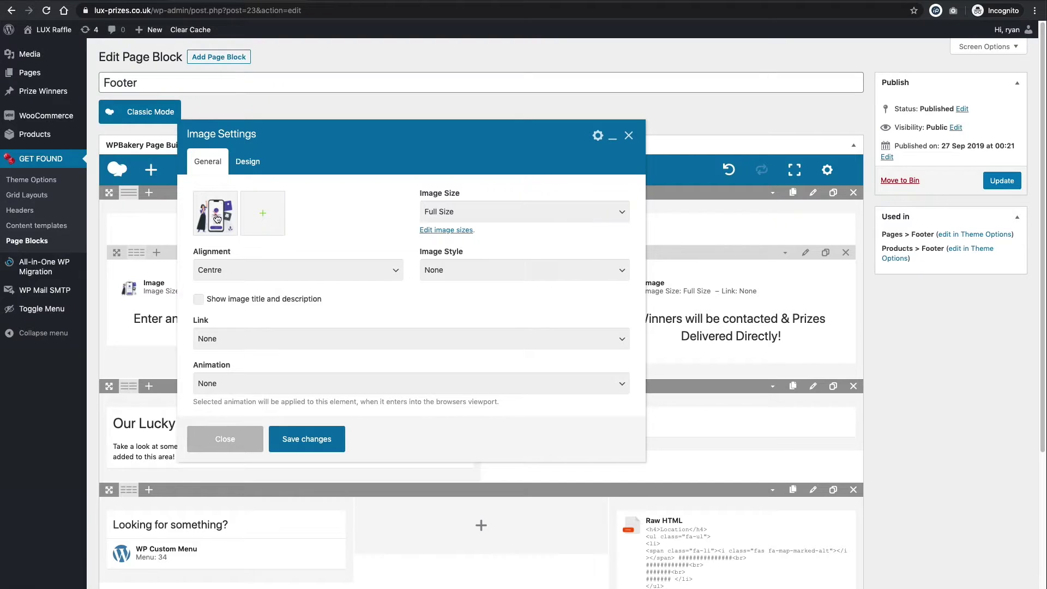
click(216, 218)
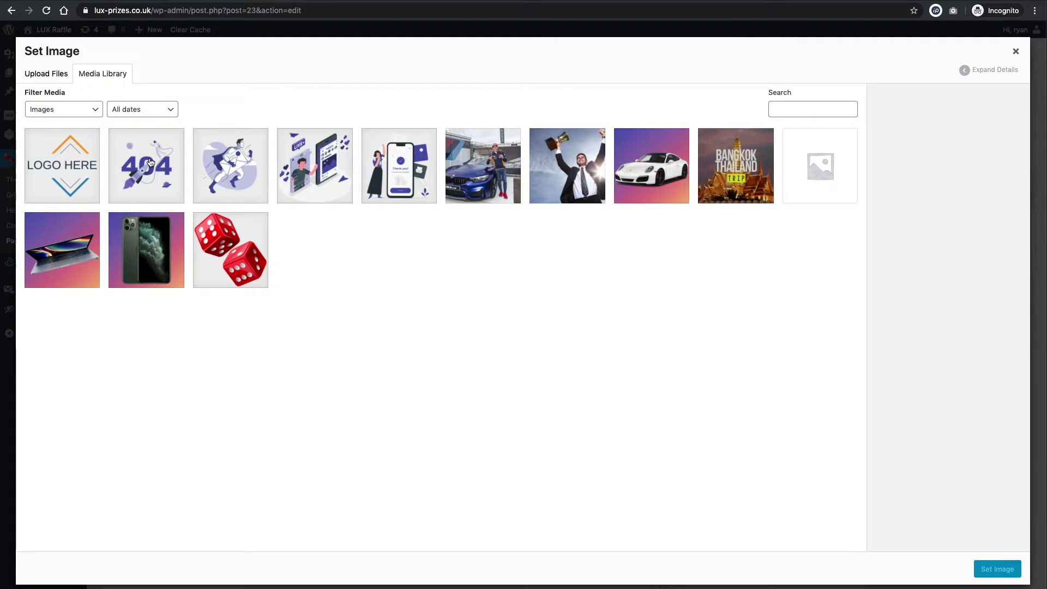
click(152, 174)
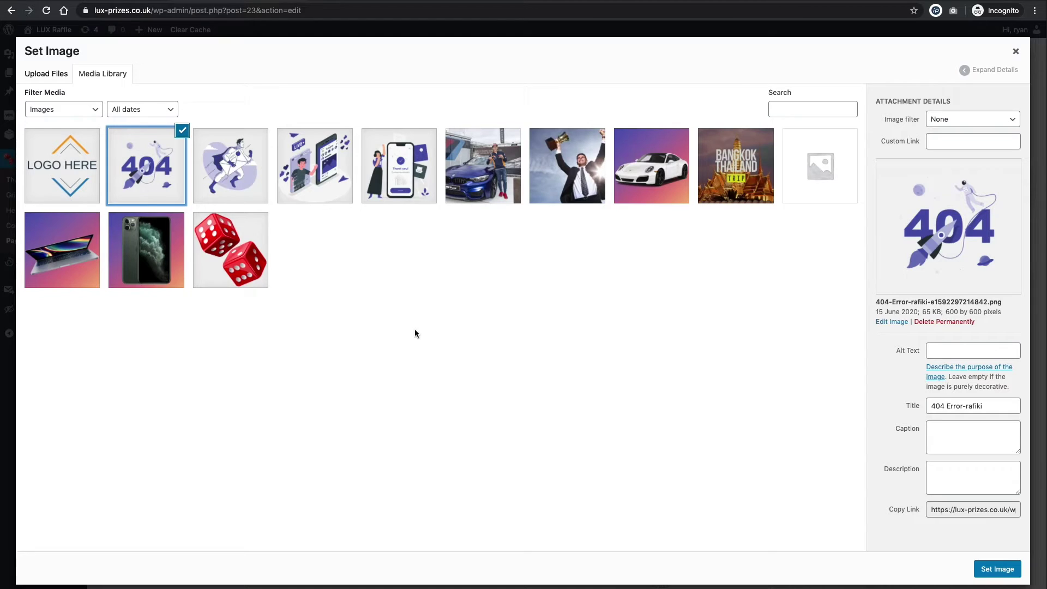
click(387, 179)
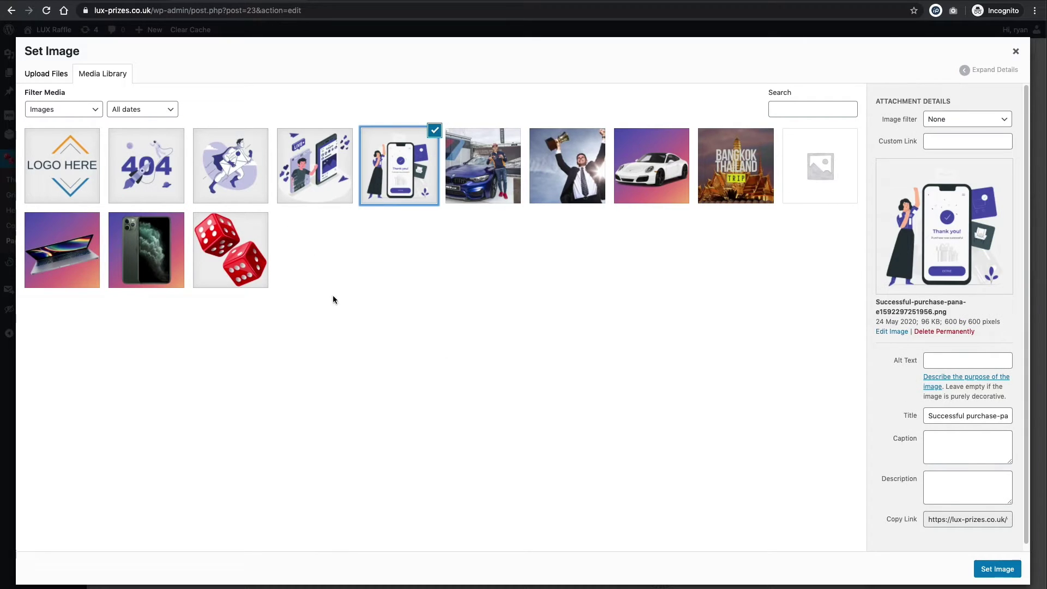
click(997, 569)
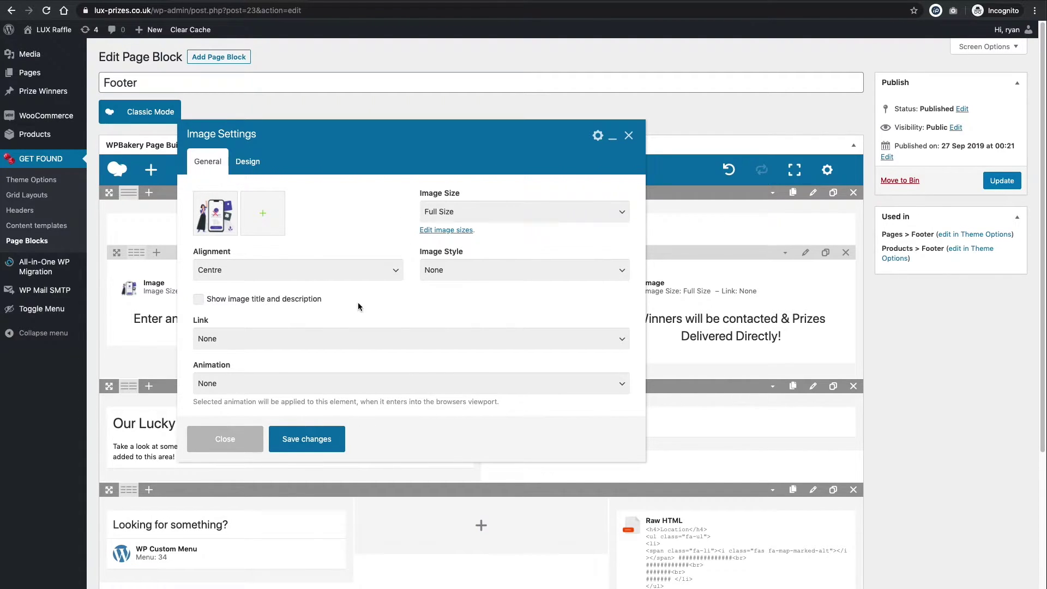
scroll(345, 333, down, 5)
scroll(342, 315, up, 5)
click(305, 439)
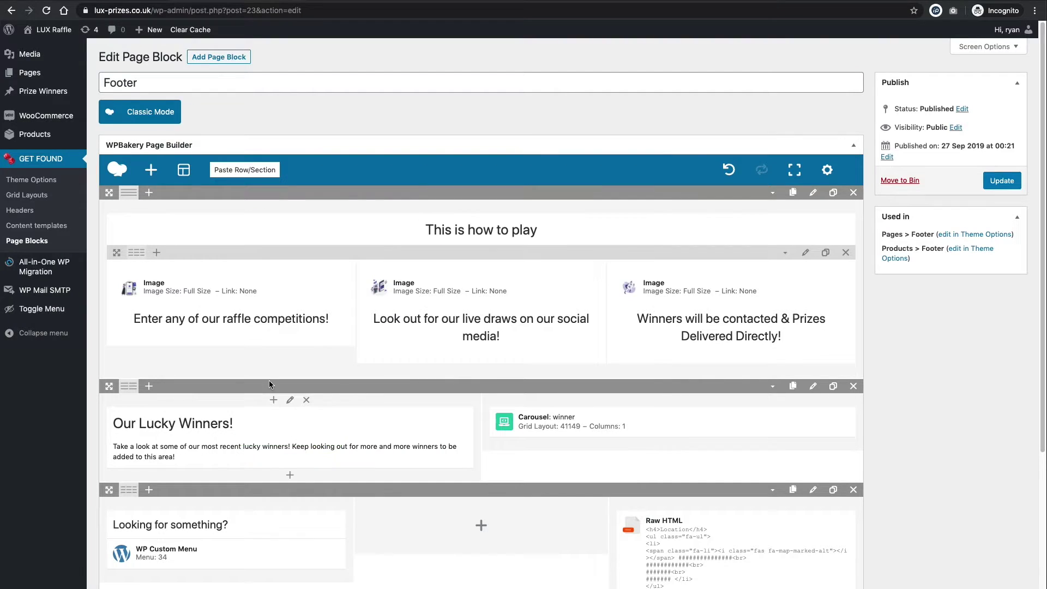
Expand the full admin menu to reach GET FOUND > Page Blocks
scroll(327, 314, down, 5)
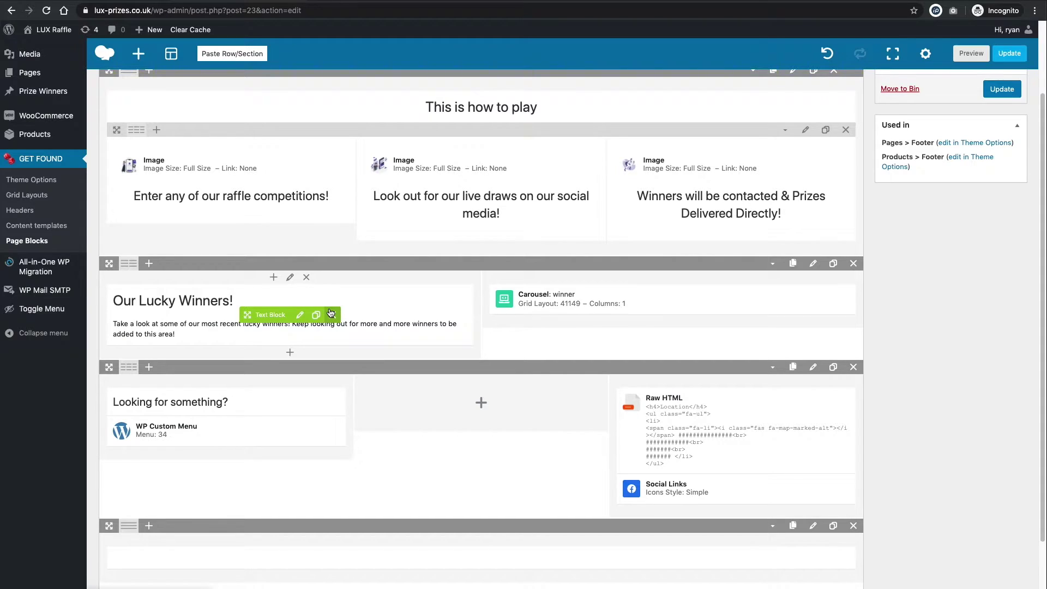
scroll(425, 262, down, 3)
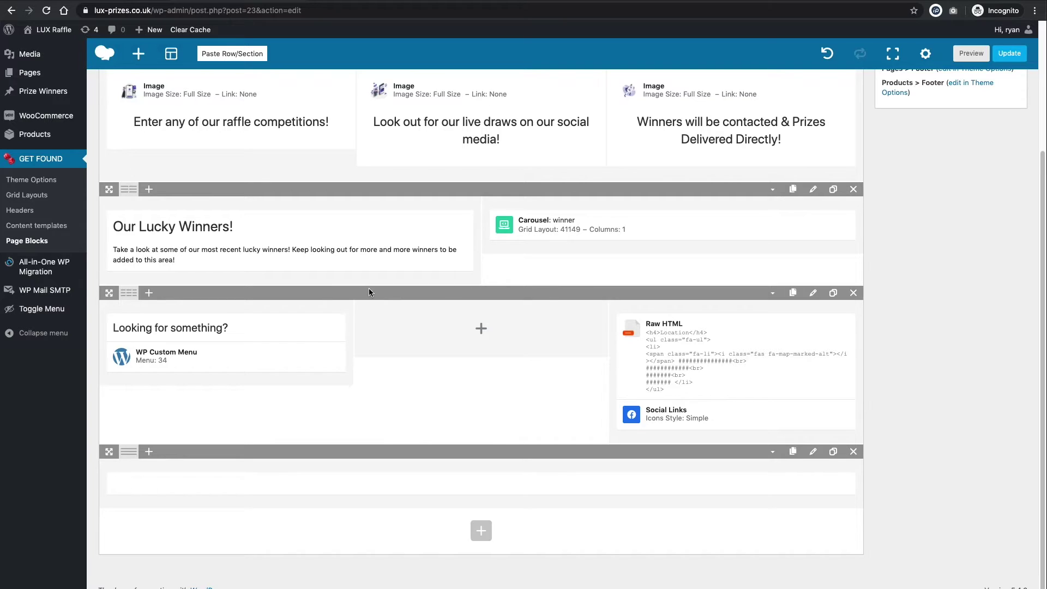
mouse_move(155, 363)
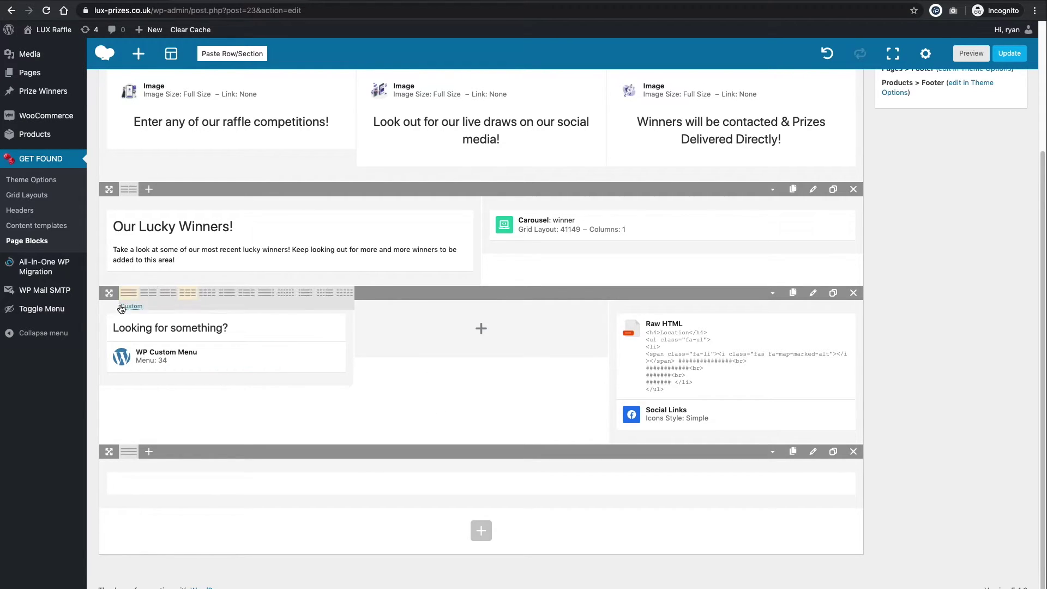
click(60, 312)
mouse_move(40, 327)
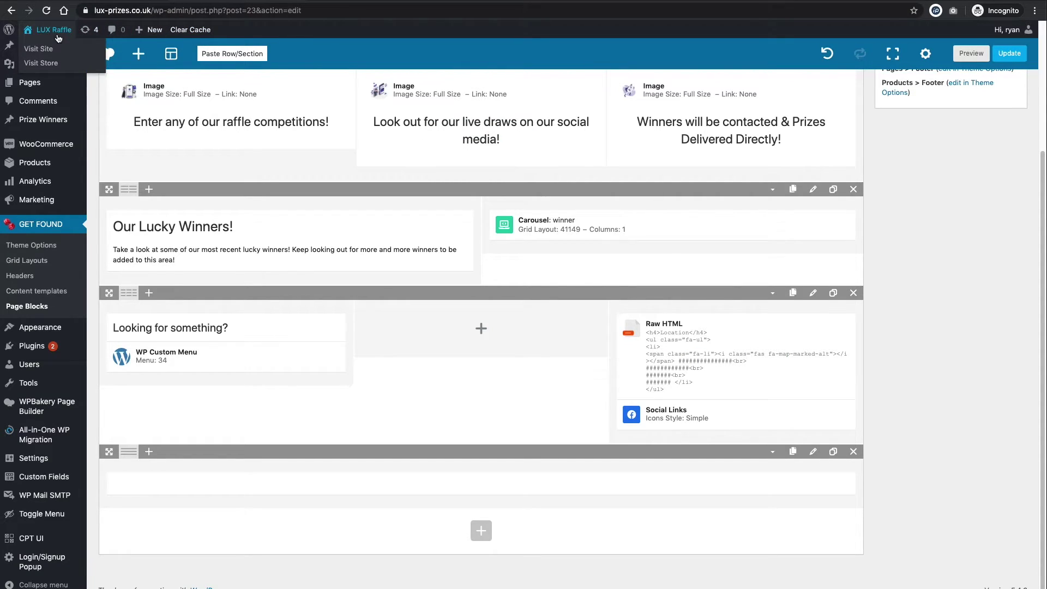
Check the placeholder address lines in the live site's footer Location section
right_click(48, 45)
click(363, 4)
click(362, 4)
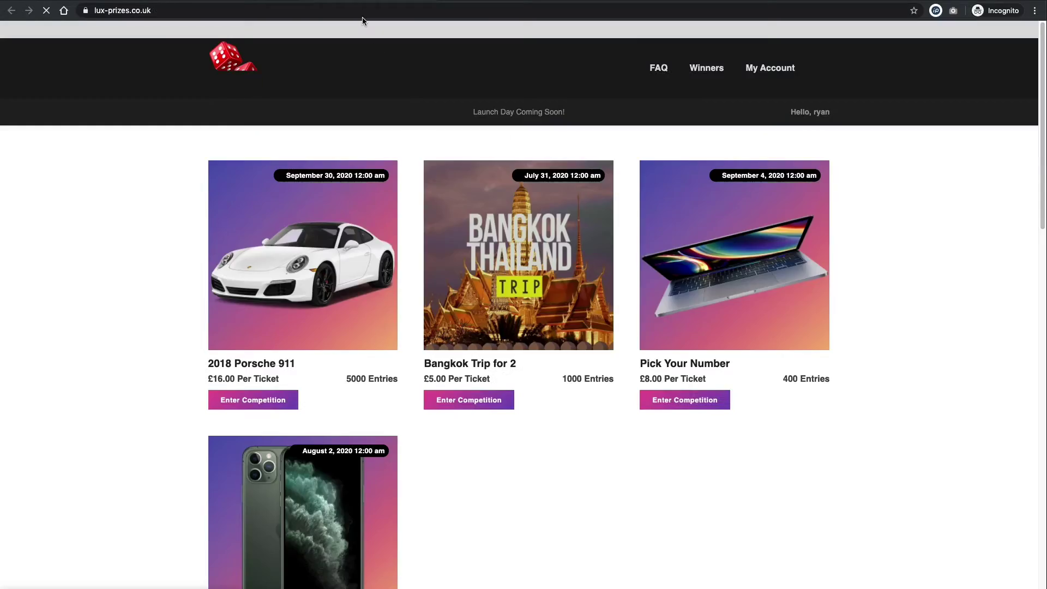
scroll(544, 258, down, 15)
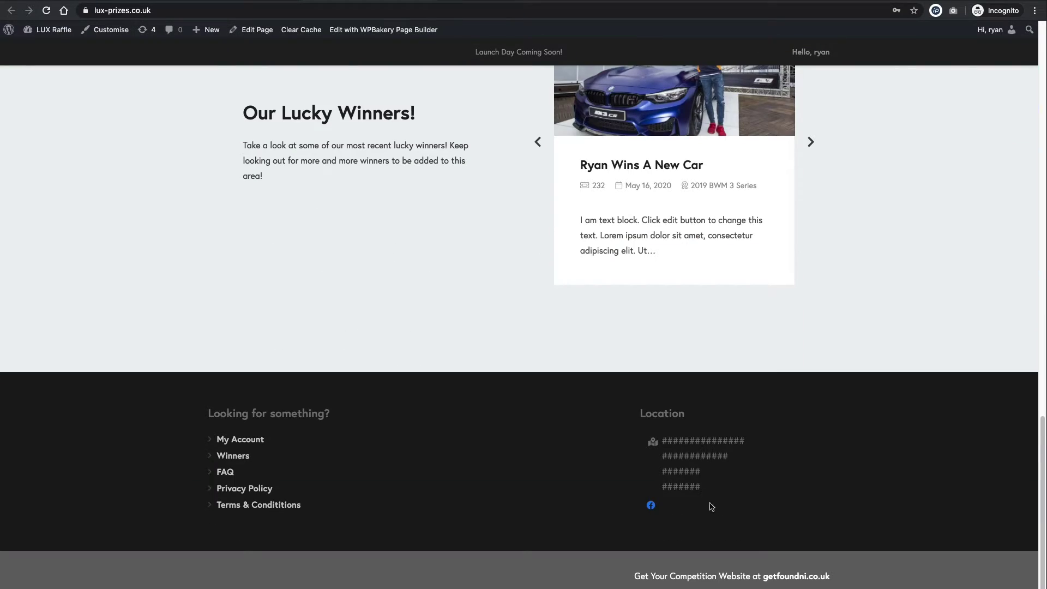
drag(662, 438, 704, 490)
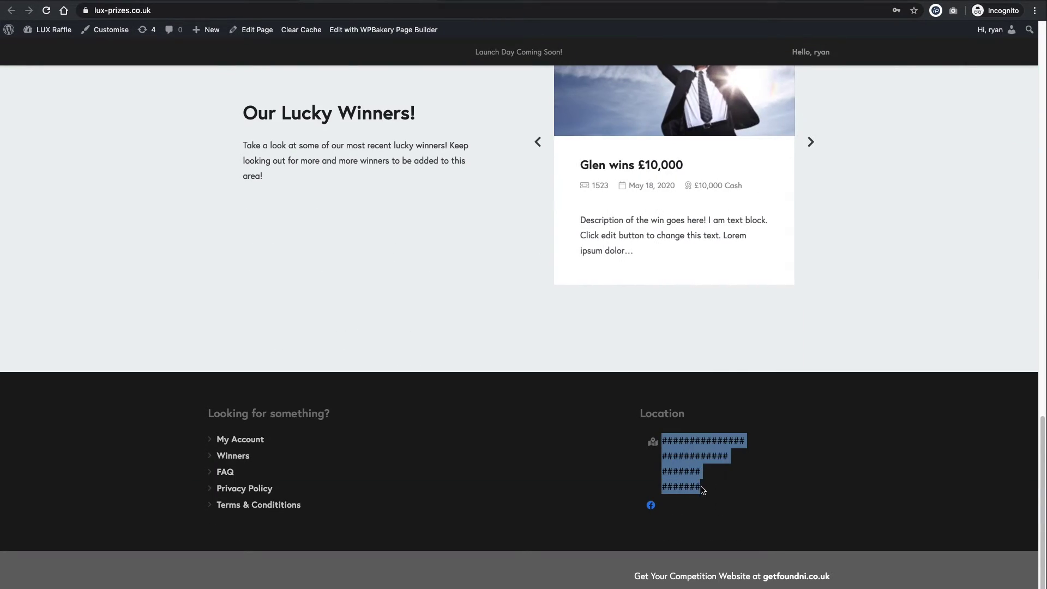
Open the Raw HTML Settings of the footer's Location block in the builder
click(220, 1)
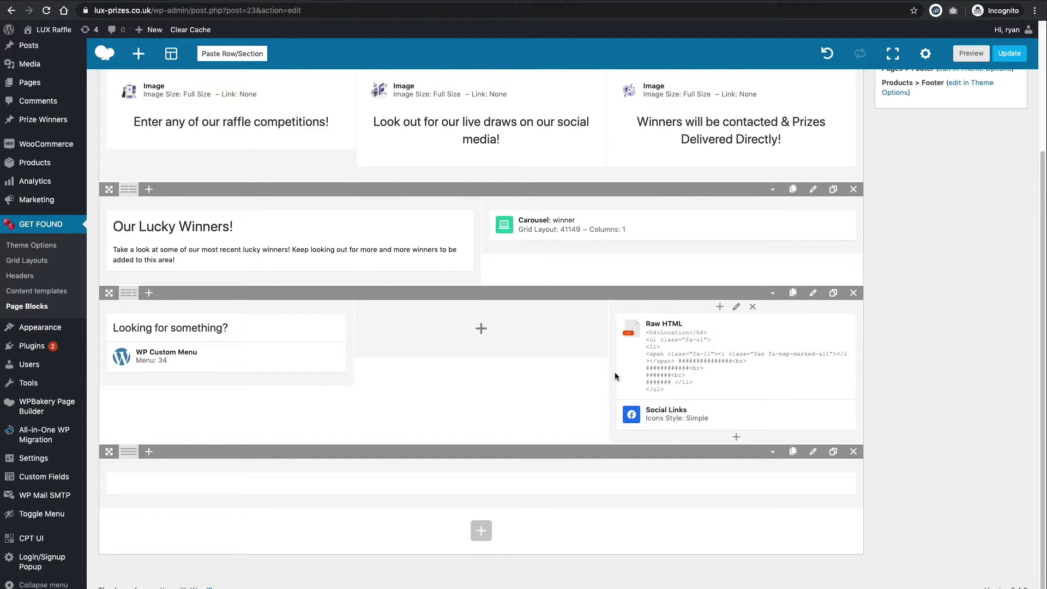
mouse_move(770, 373)
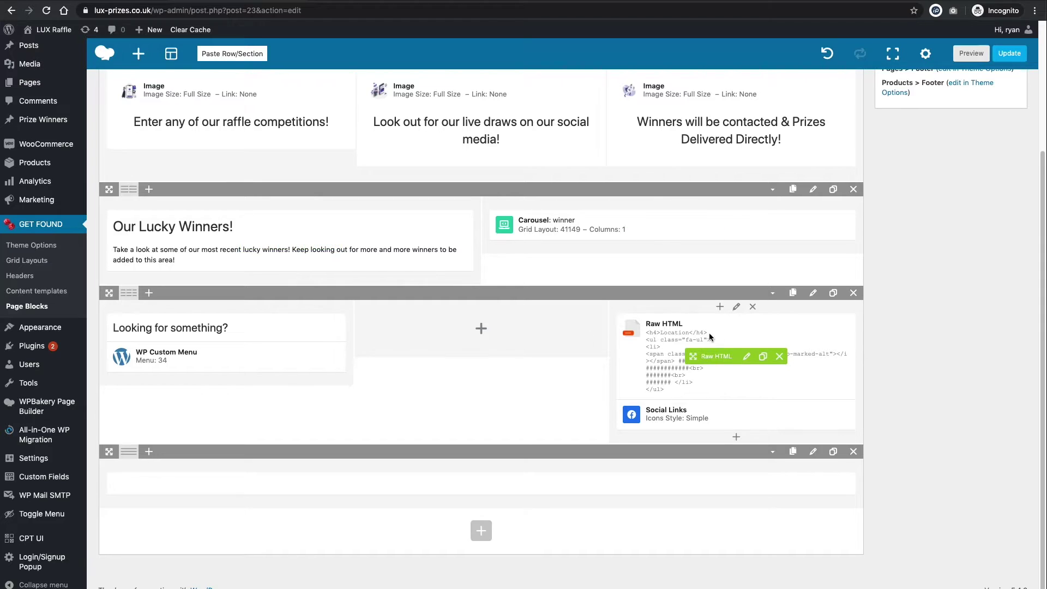
click(747, 357)
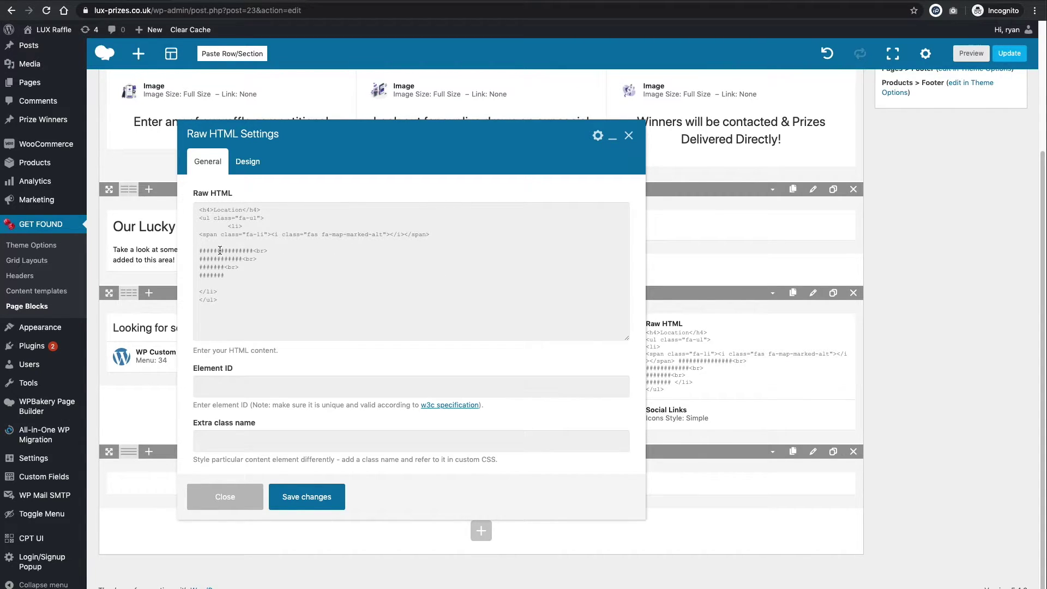
Replace the four hashed Location lines with 'Lux Prizes' and the street, city and postcode lines
click(360, 4)
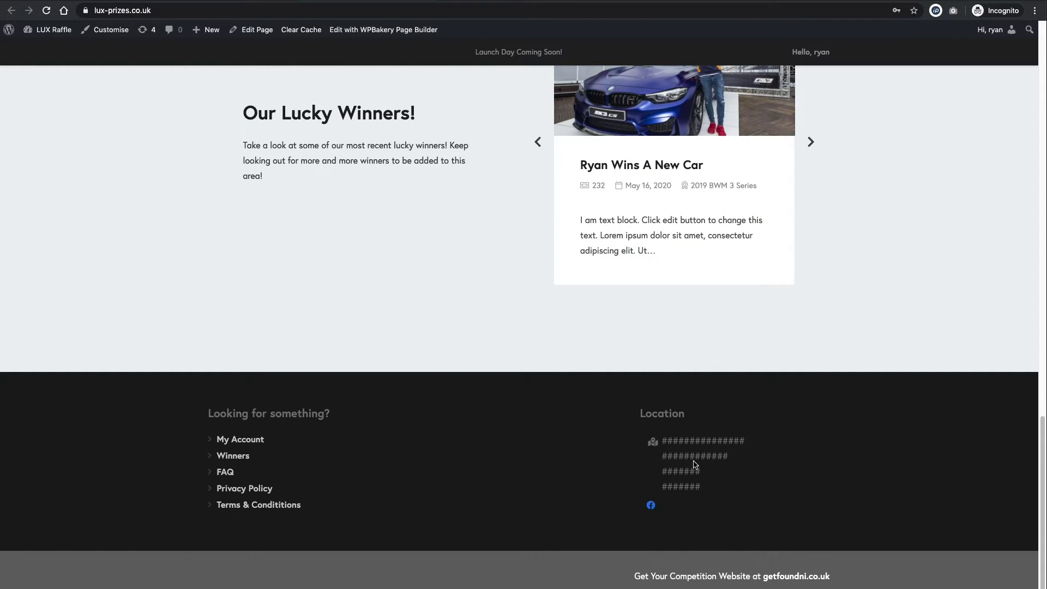
drag(687, 486, 683, 495)
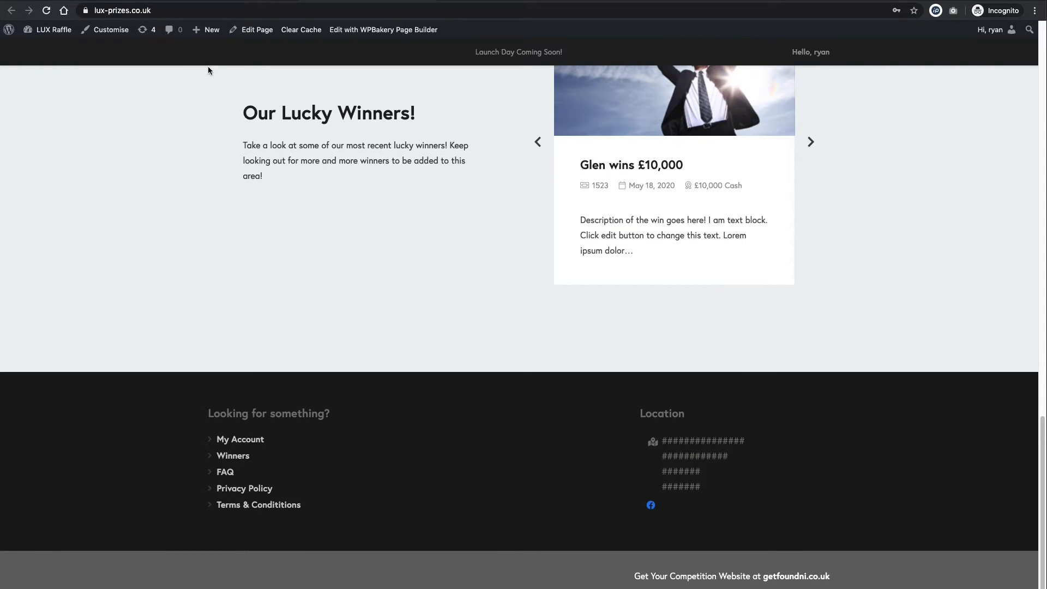
click(285, 4)
click(229, 249)
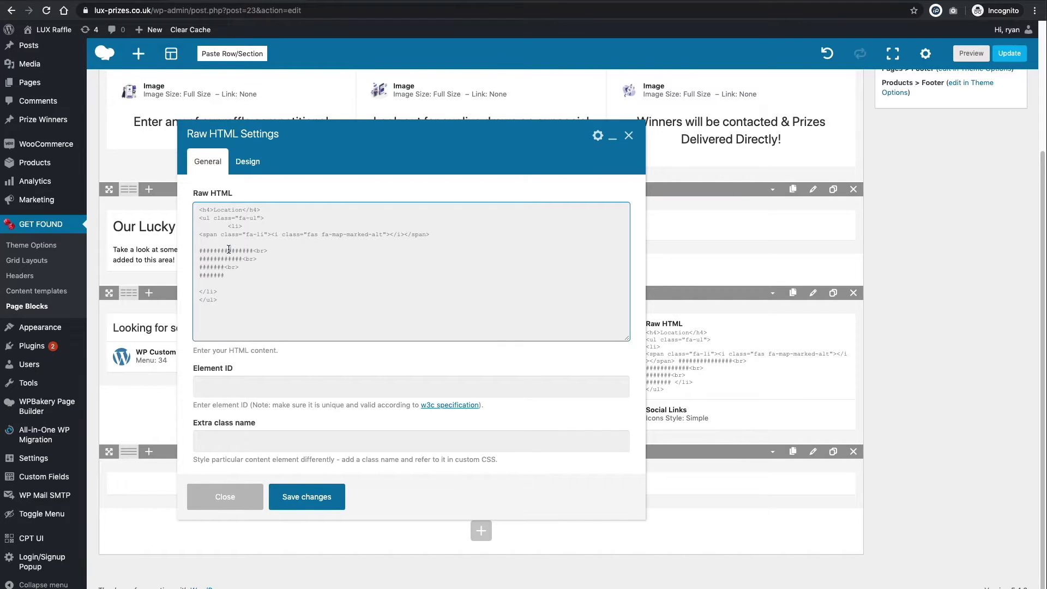
drag(249, 251, 198, 252)
text(Lux Prizes)
click(240, 258)
drag(240, 259, 204, 259)
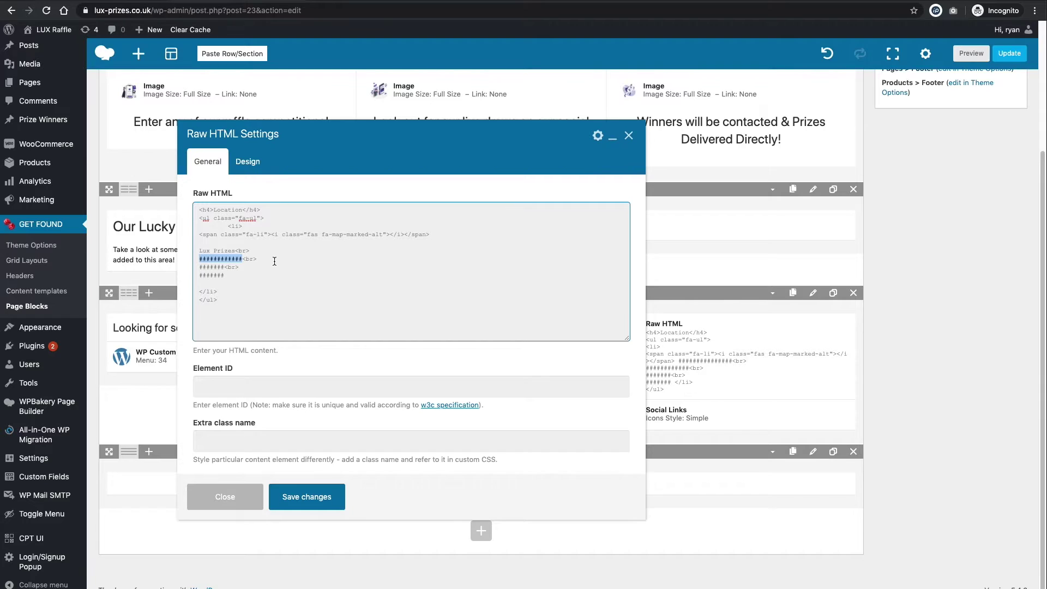
text(1 Main Street)
drag(237, 269, 197, 267)
text(London)
drag(227, 276, 190, 278)
text(B)
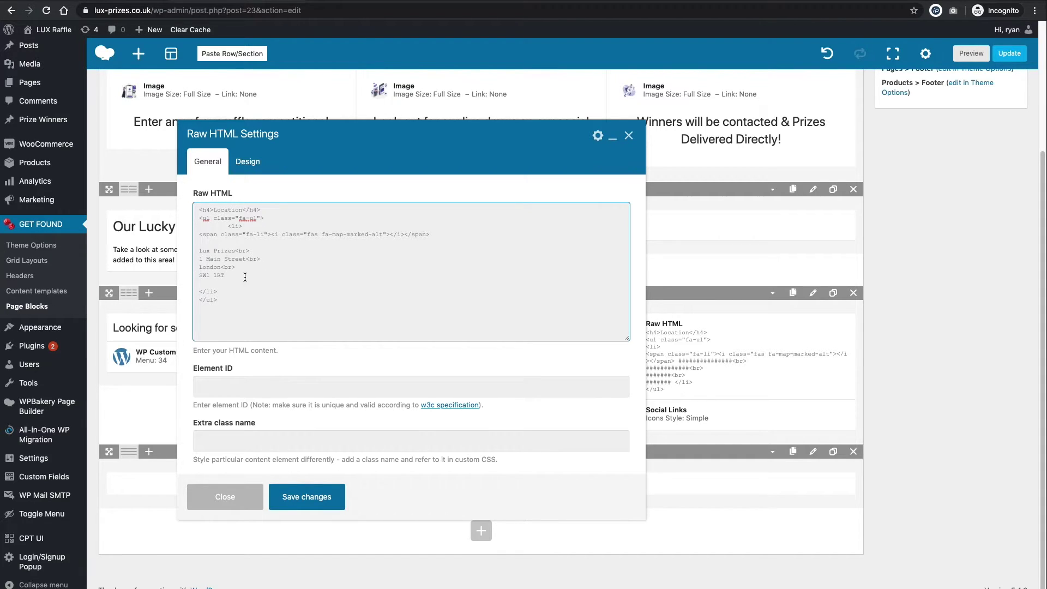
Check the line break after Lux Prizes against the live footer, then save the Location block
drag(239, 251, 253, 252)
click(253, 252)
click(246, 251)
drag(237, 251, 253, 252)
click(254, 265)
click(332, 2)
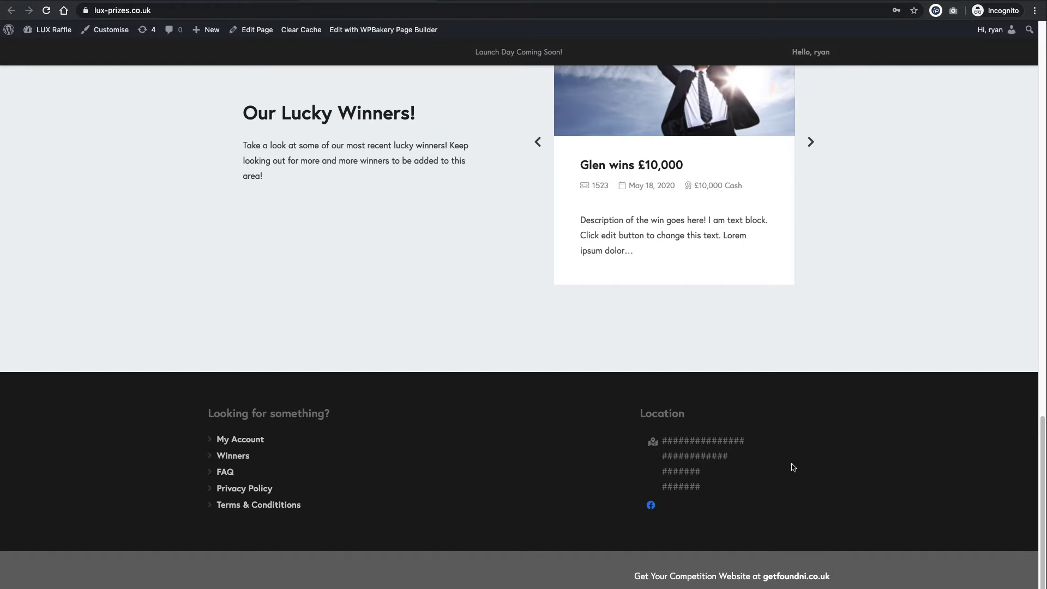
click(246, 1)
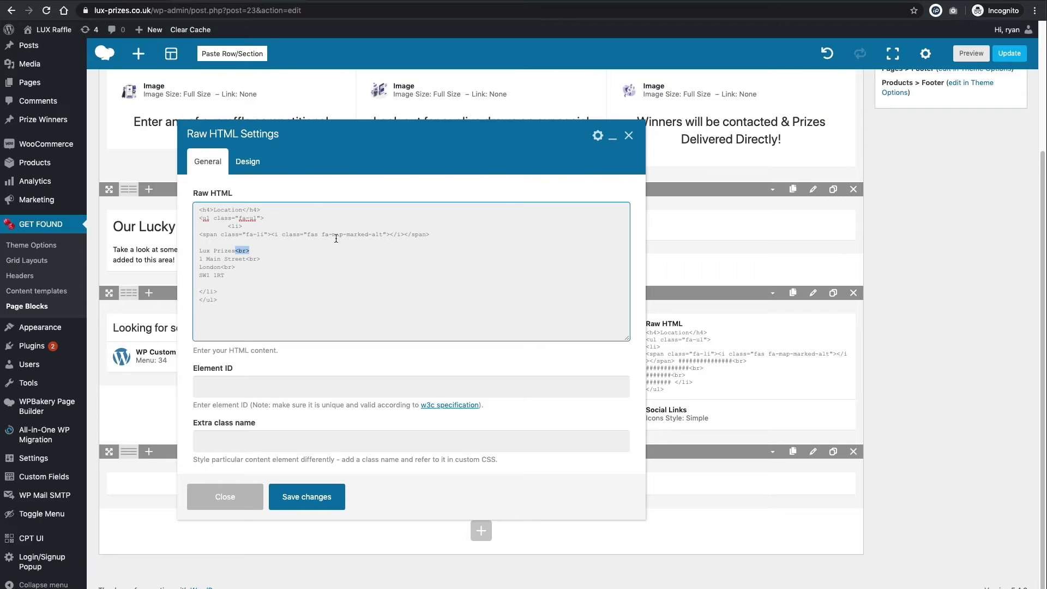
click(250, 251)
drag(235, 252, 256, 252)
click(308, 496)
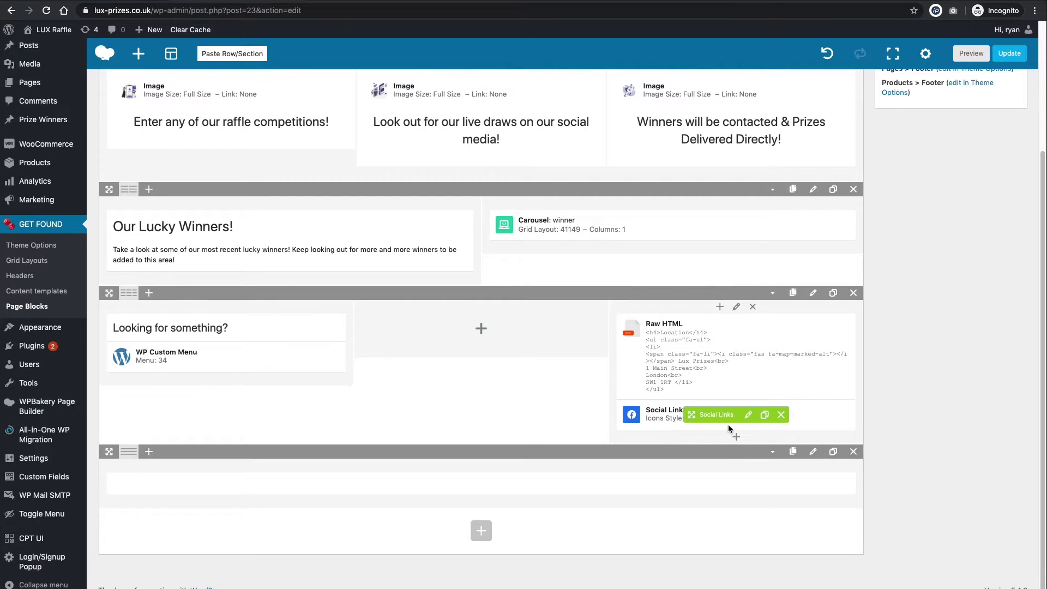
Add a Twitter entry below Facebook in the footer's Social Links
click(748, 416)
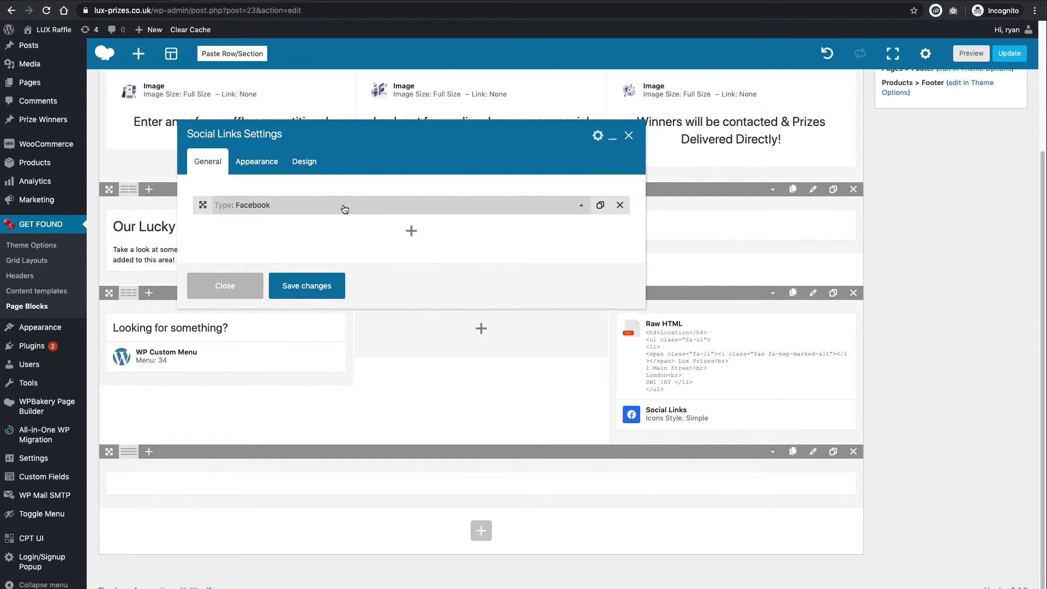
mouse_move(752, 419)
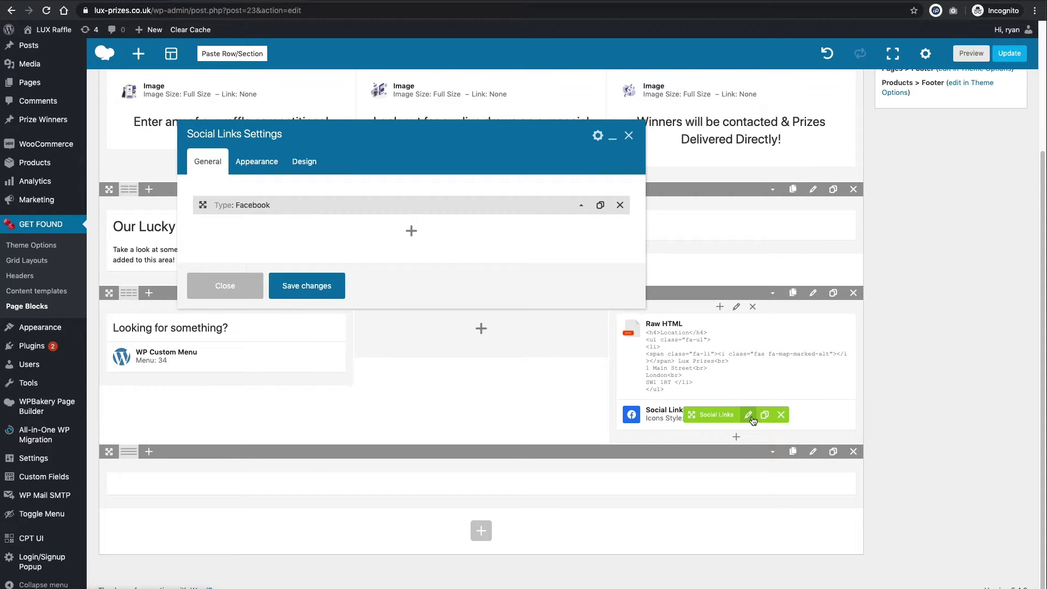
click(420, 207)
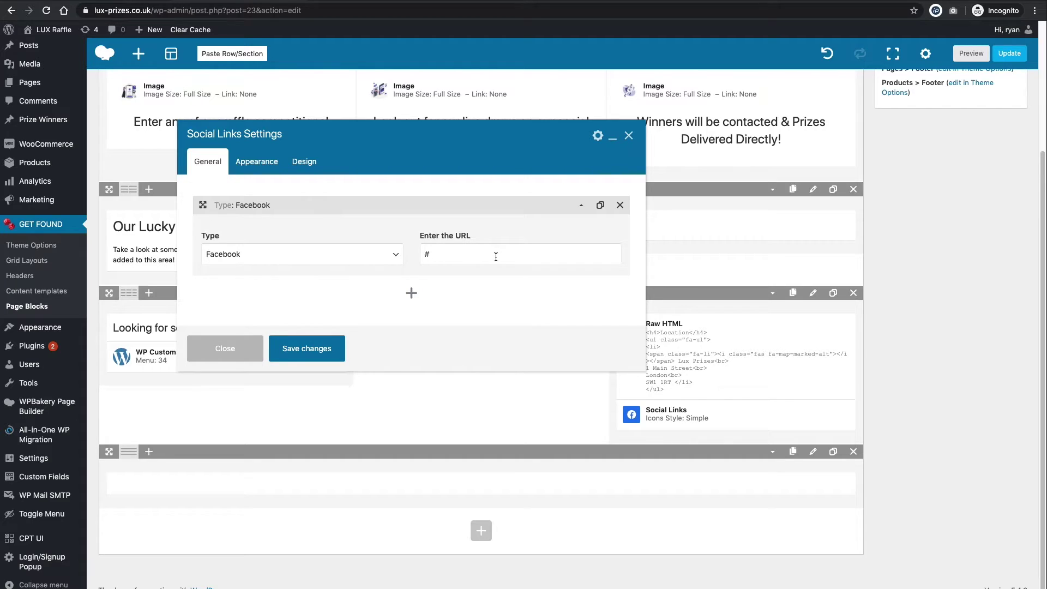
click(412, 294)
click(397, 291)
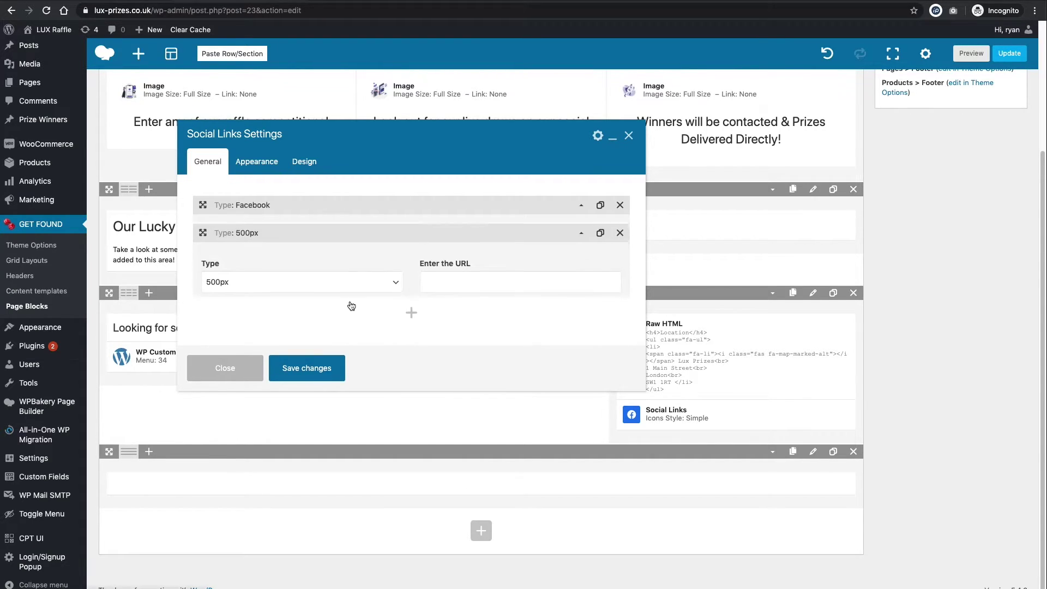
click(304, 280)
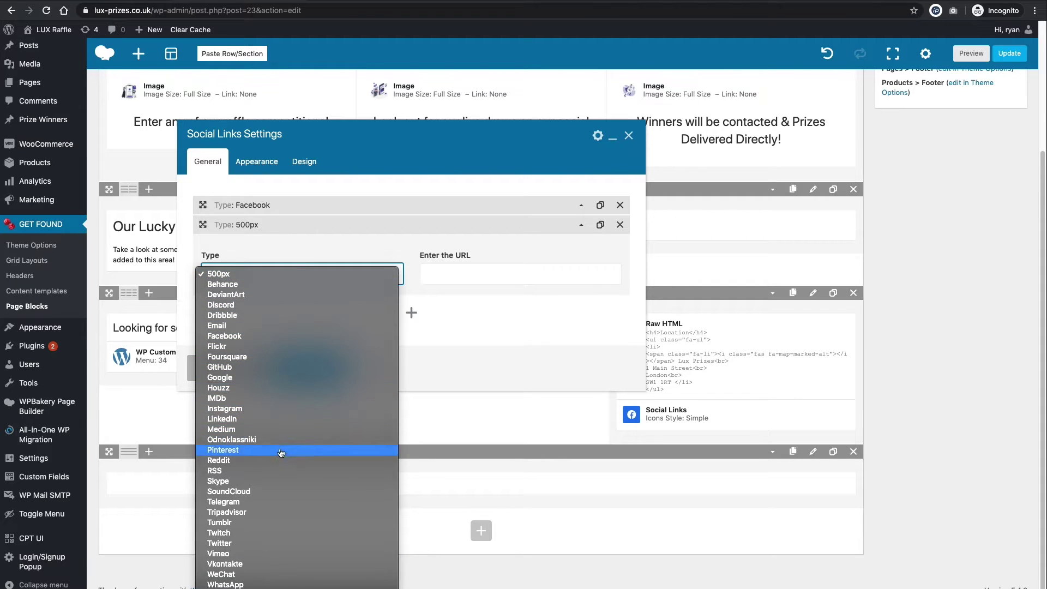
click(264, 543)
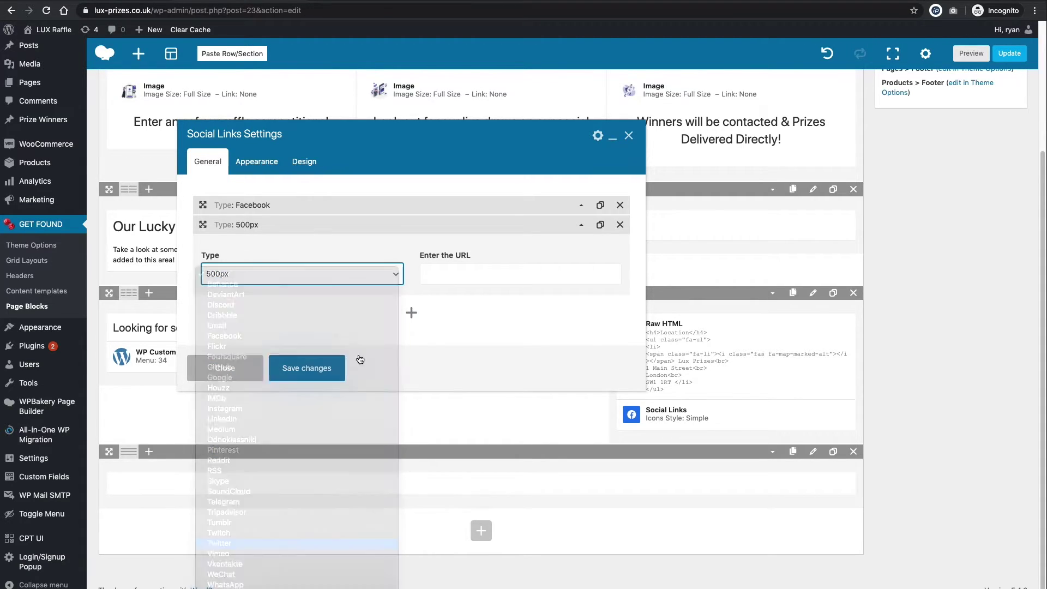
click(456, 279)
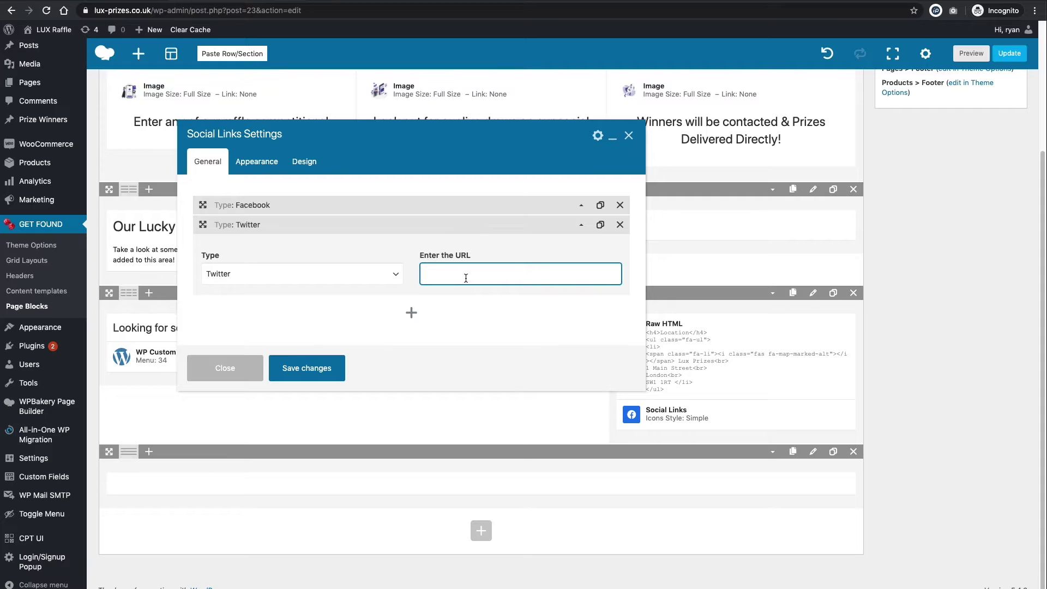
Add an Instagram entry with URL '#' and save the social links
click(417, 313)
click(349, 305)
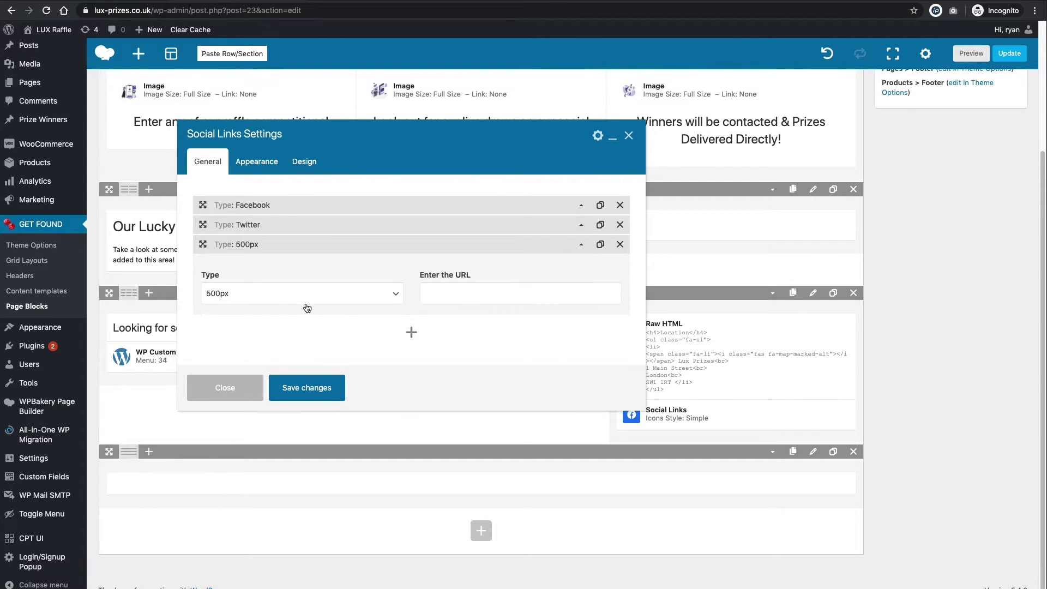
click(307, 308)
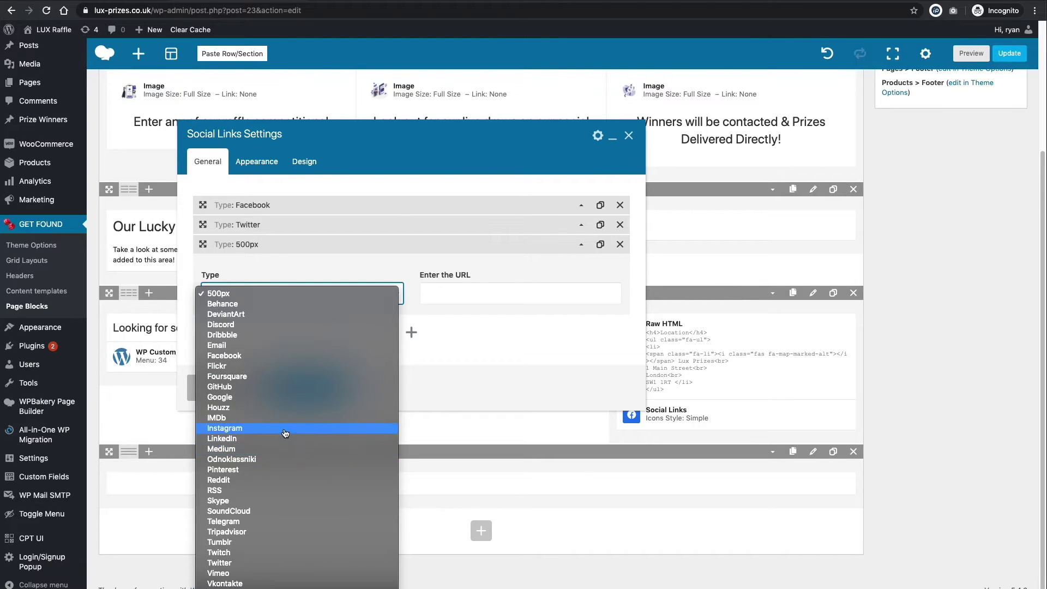
click(285, 429)
click(465, 288)
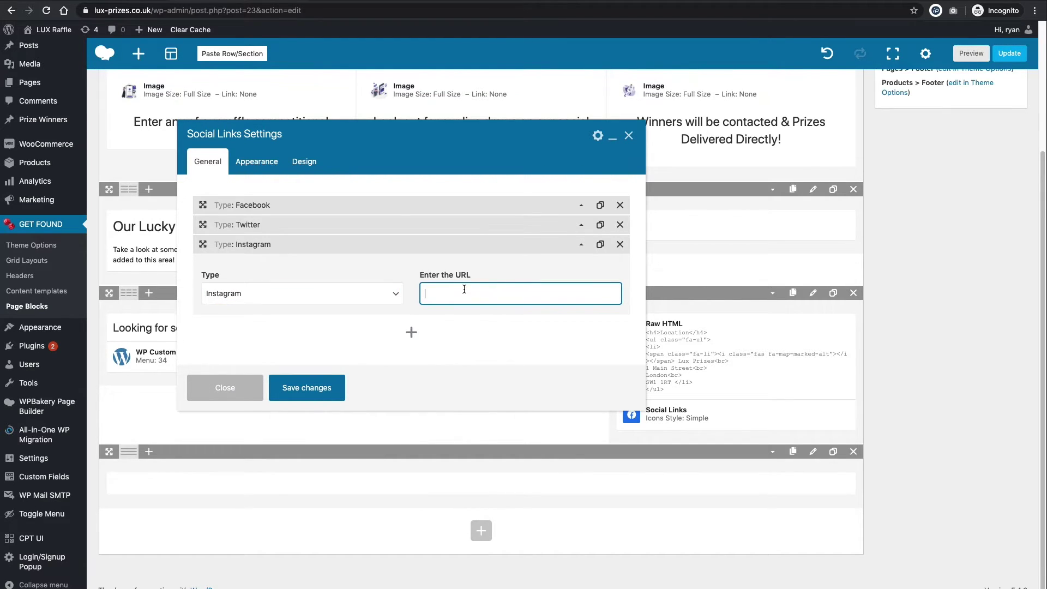
text(#)
click(317, 393)
Update the Footer page block so WordPress confirms 'Post updated.'
scroll(520, 369, up, 4)
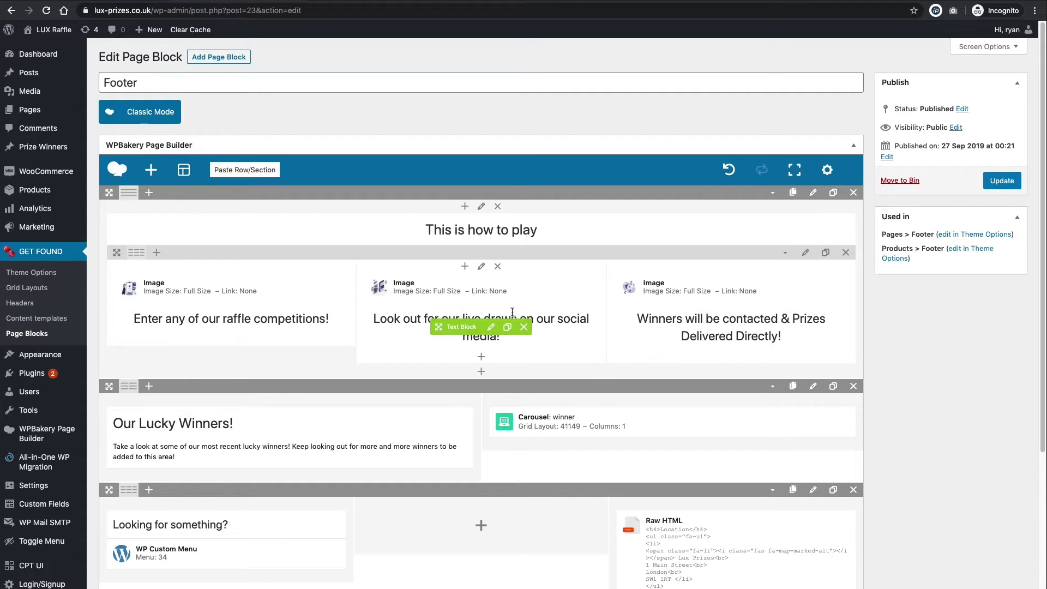
scroll(354, 339, down, 4)
scroll(262, 324, up, 4)
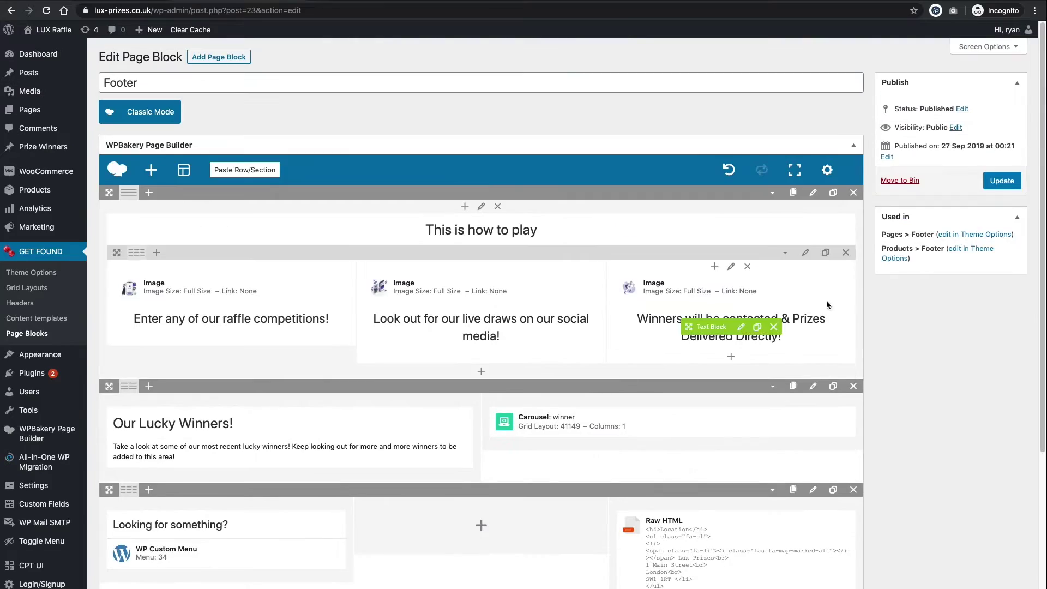
click(1002, 181)
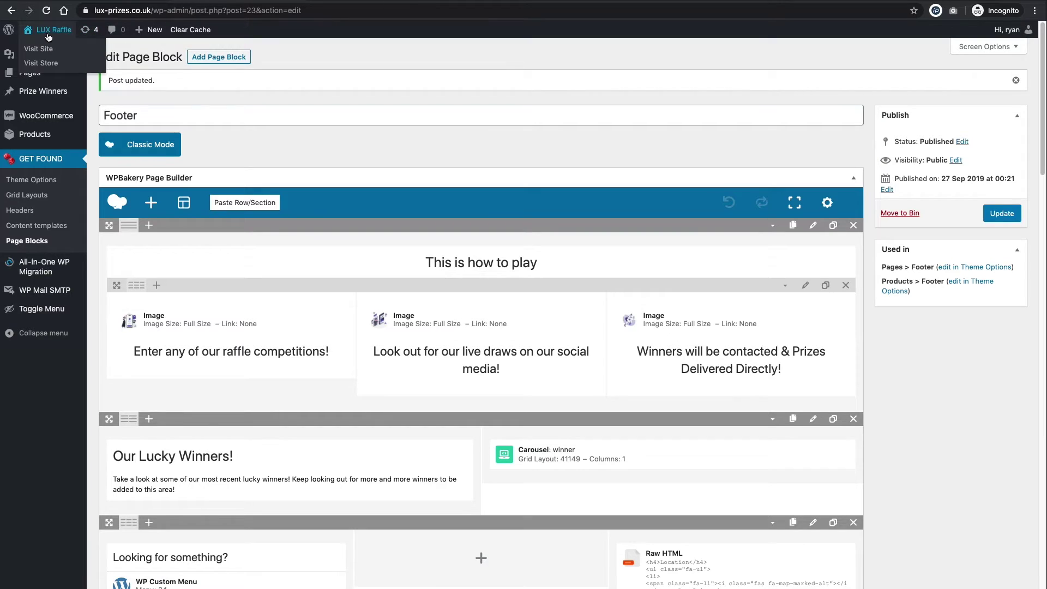
Visit the live raffle site and scroll through its homepage competition cards and footer
click(47, 44)
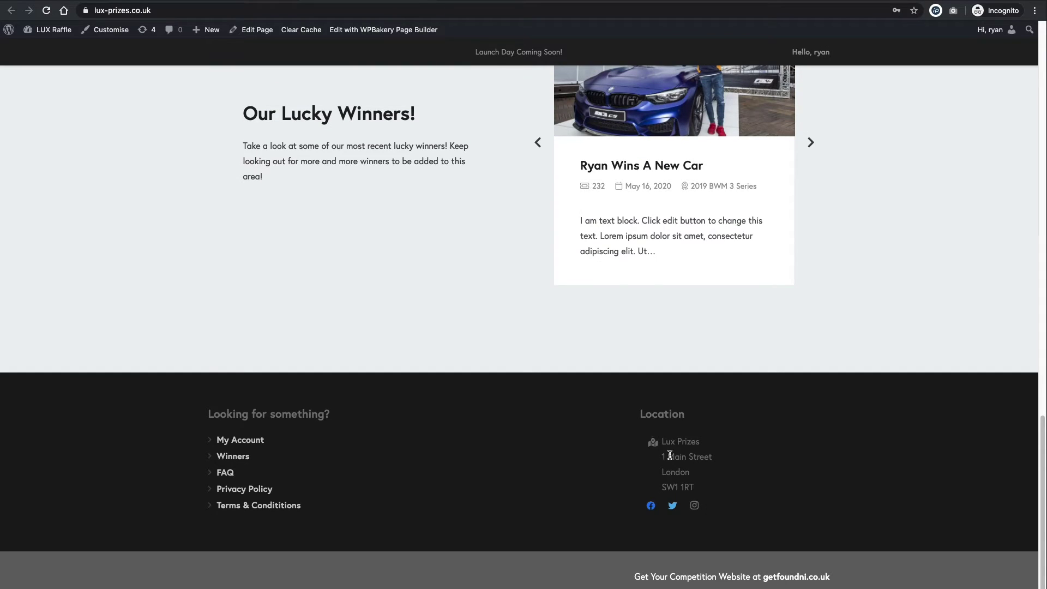
drag(662, 442, 712, 465)
click(712, 465)
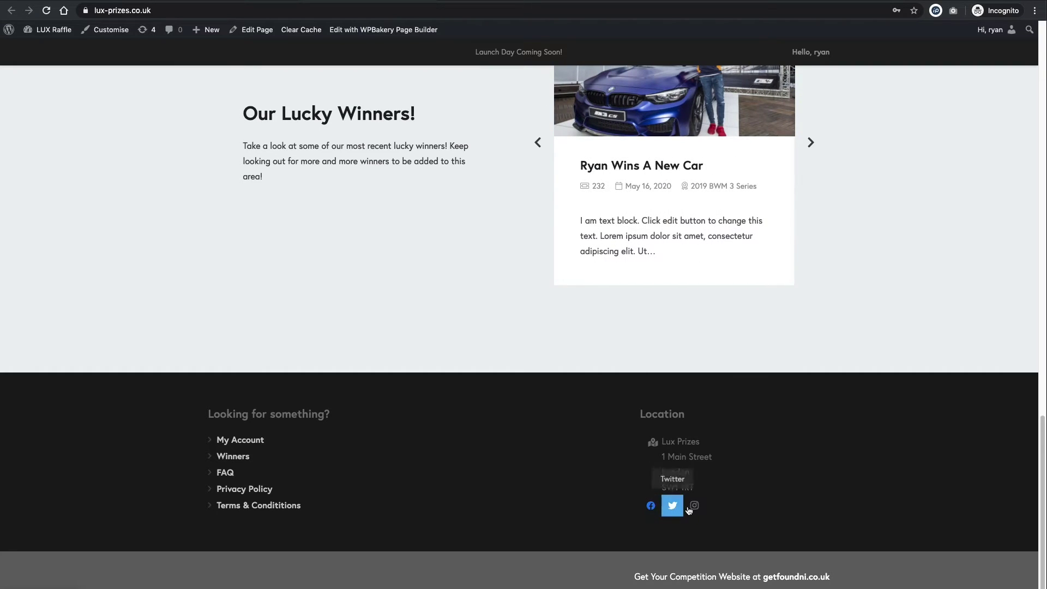
scroll(578, 424, up, 8)
scroll(543, 421, up, 5)
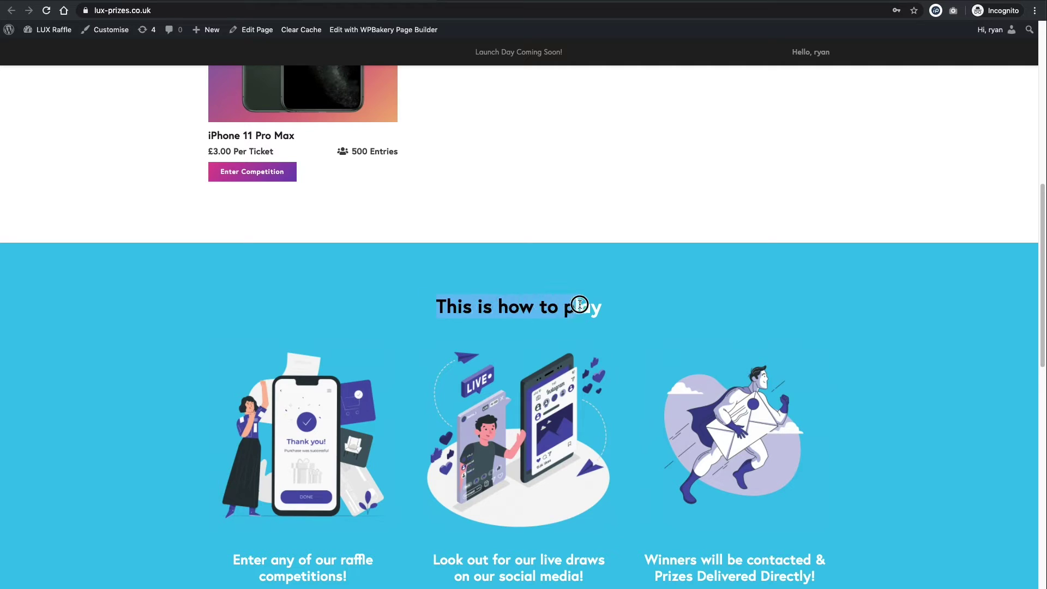
scroll(416, 377, down, 2)
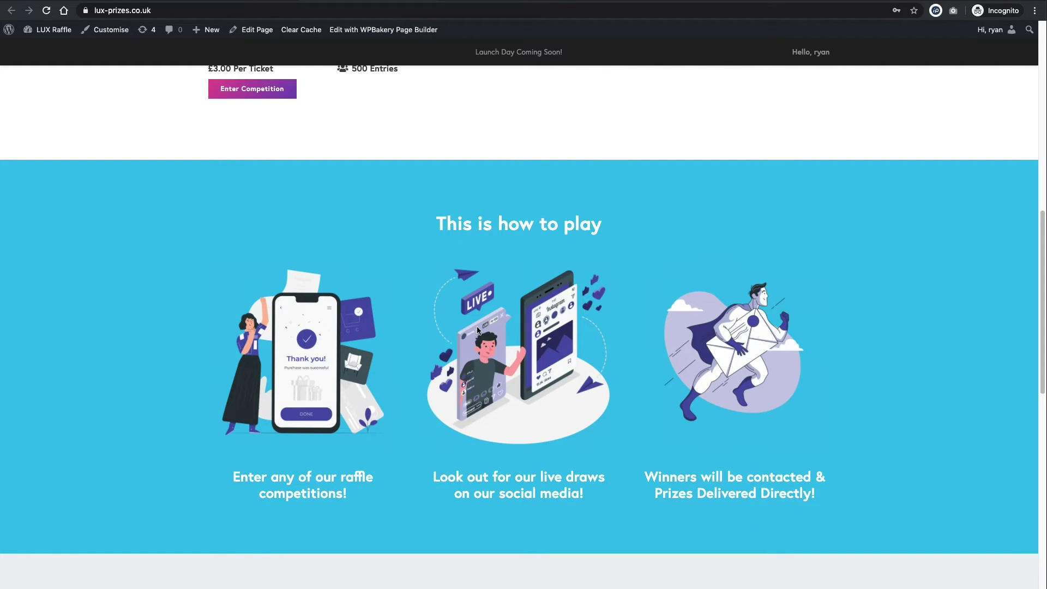
scroll(476, 325, up, 10)
scroll(574, 413, down, 10)
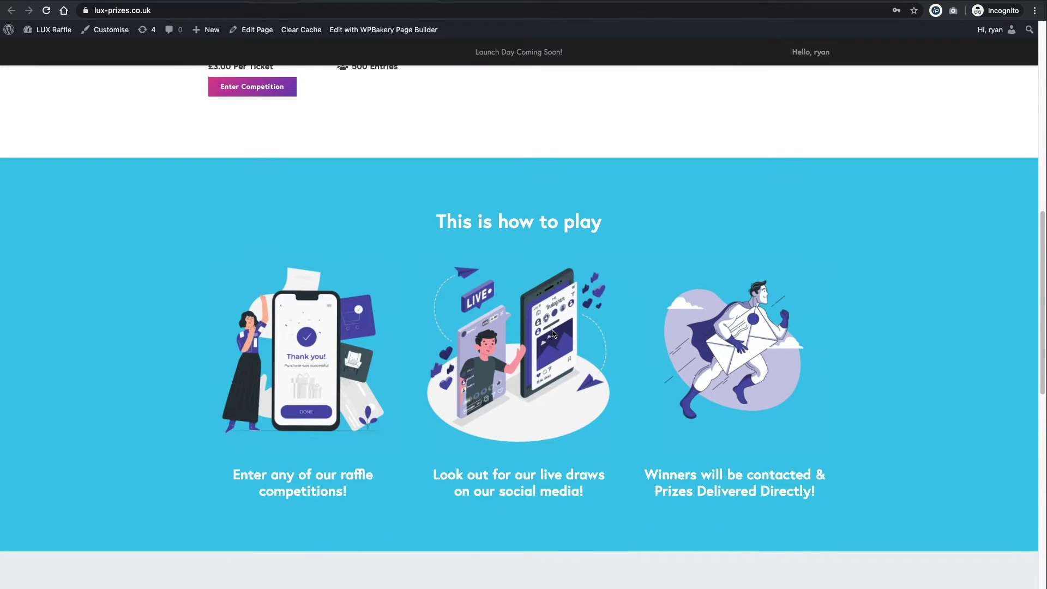
scroll(545, 323, down, 10)
scroll(490, 323, up, 15)
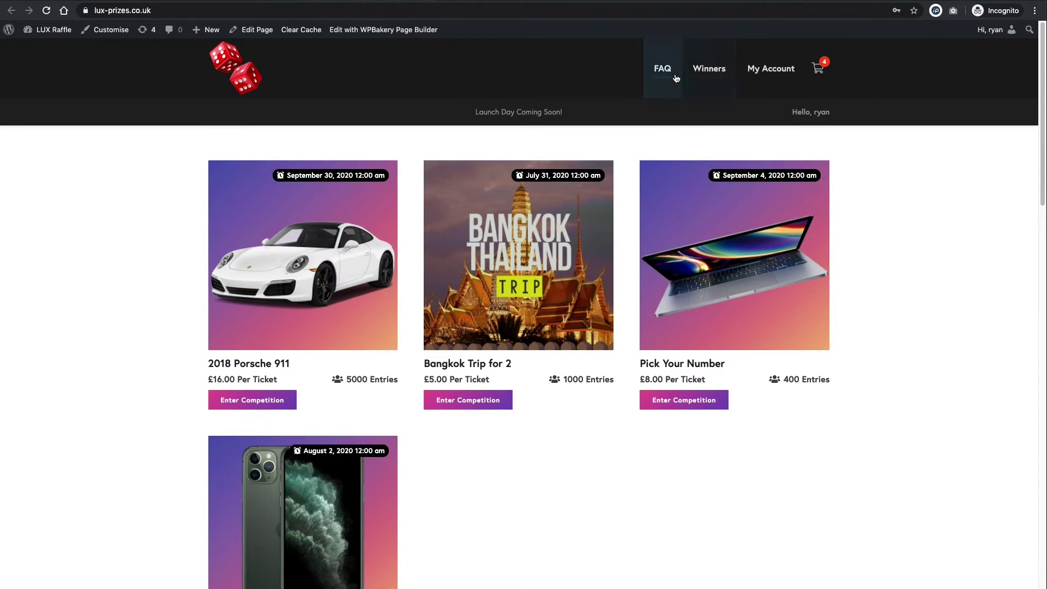
Go to the FAQ page from the site menu and open it in the WPBakery backend editor
click(662, 75)
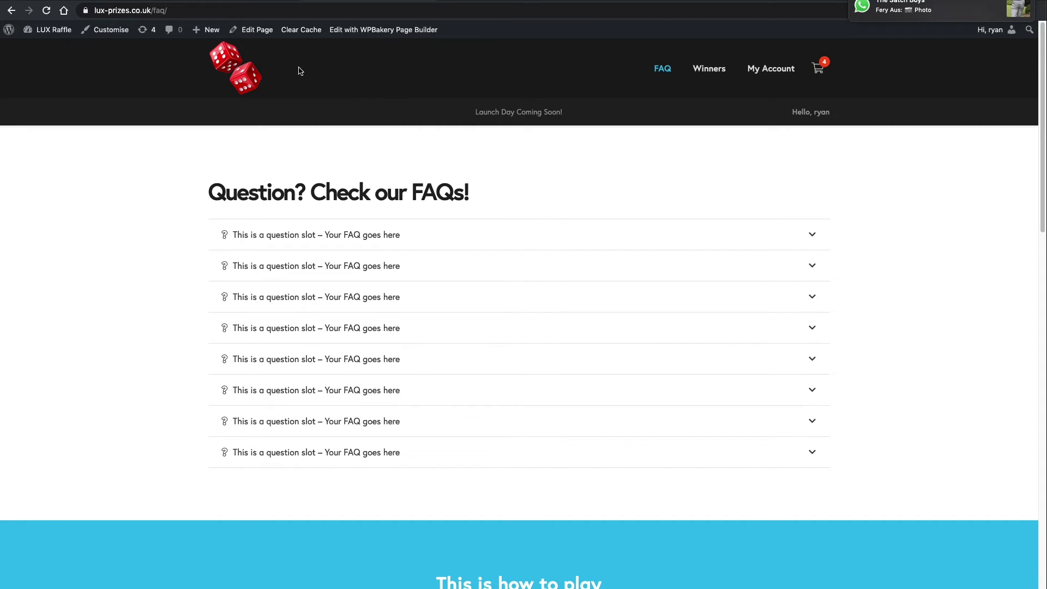
mouse_move(253, 37)
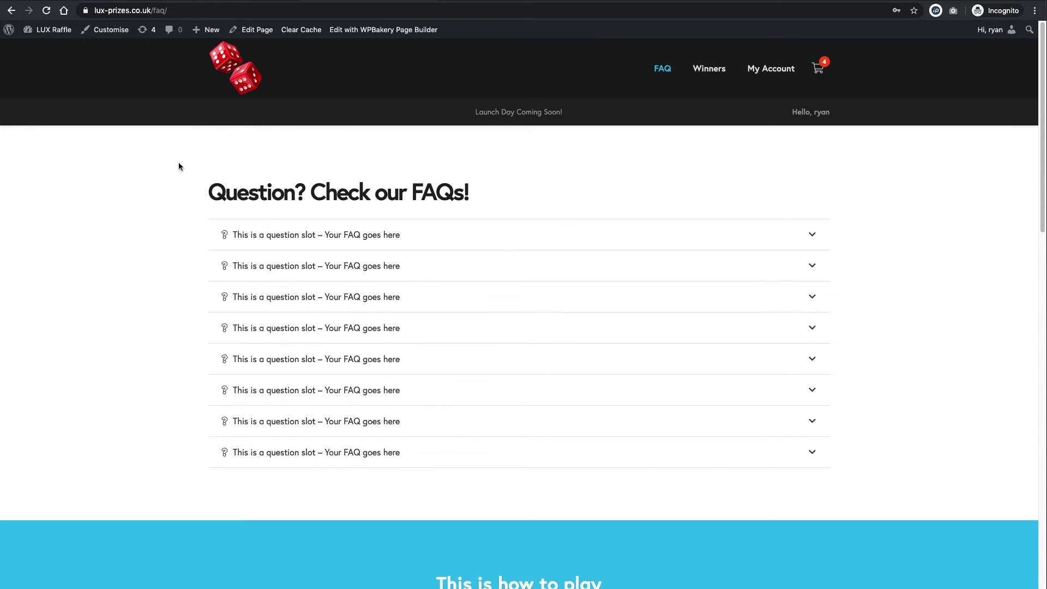
drag(180, 164, 709, 467)
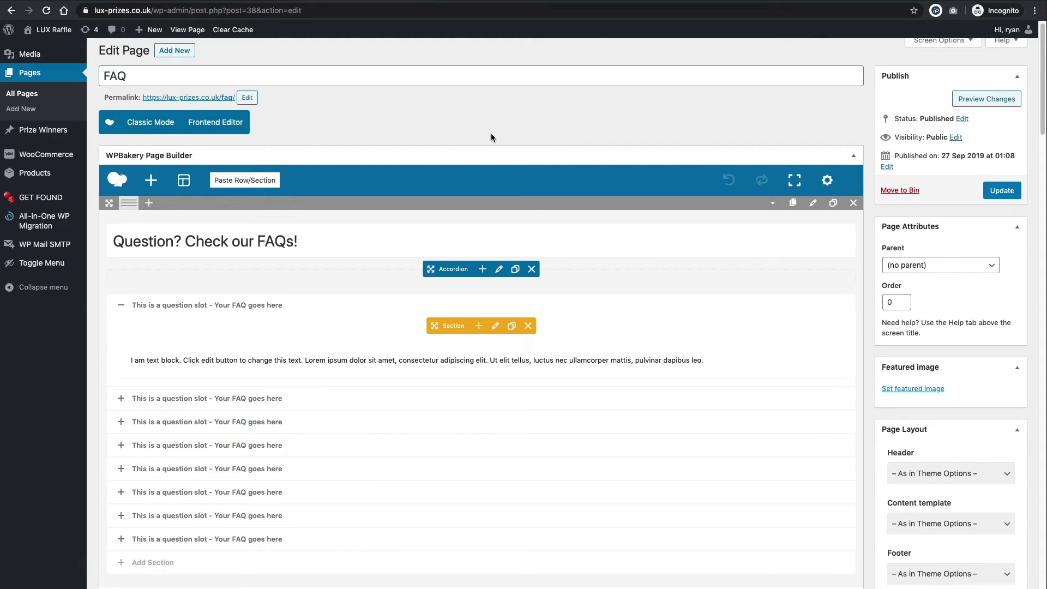
Delete 'Question? Check our ' from the heading Text Block so it reads 'FAQs!', and save
scroll(491, 133, down, 1)
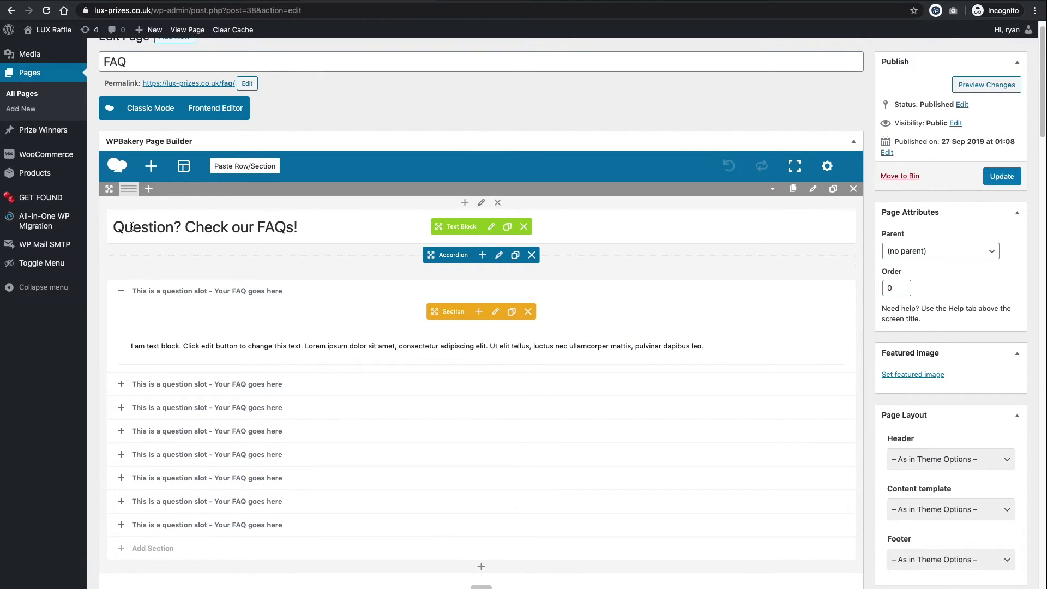
click(490, 226)
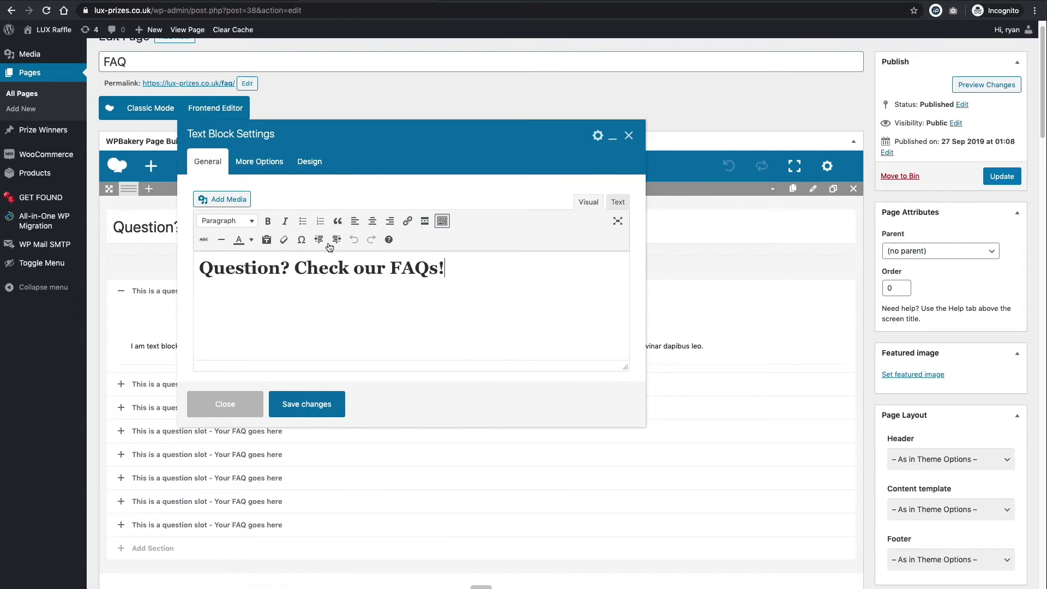
drag(207, 268, 403, 267)
click(411, 267)
drag(388, 268, 180, 266)
key(BackSpace)
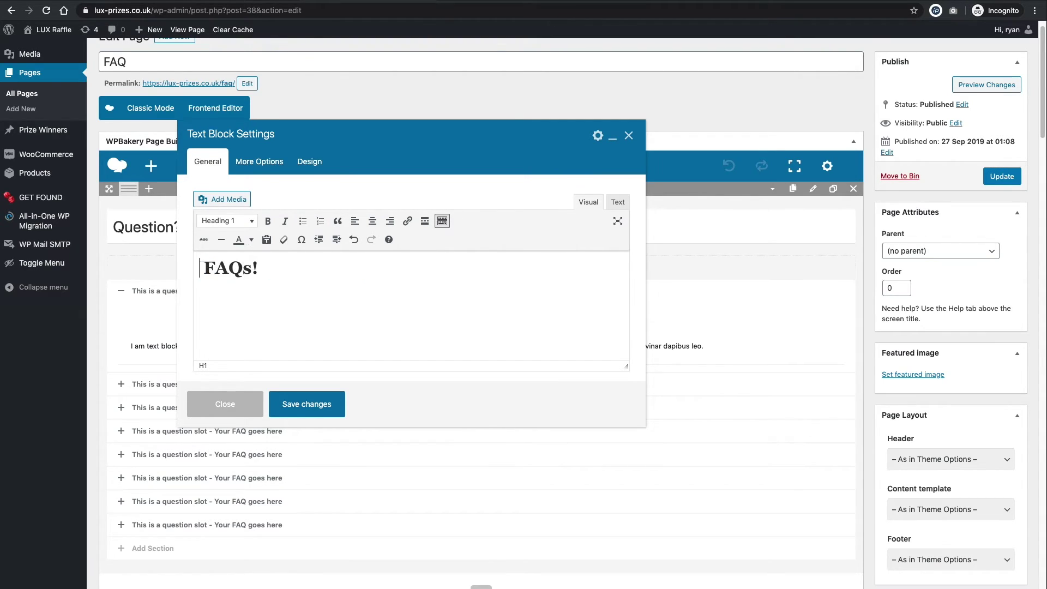
click(310, 413)
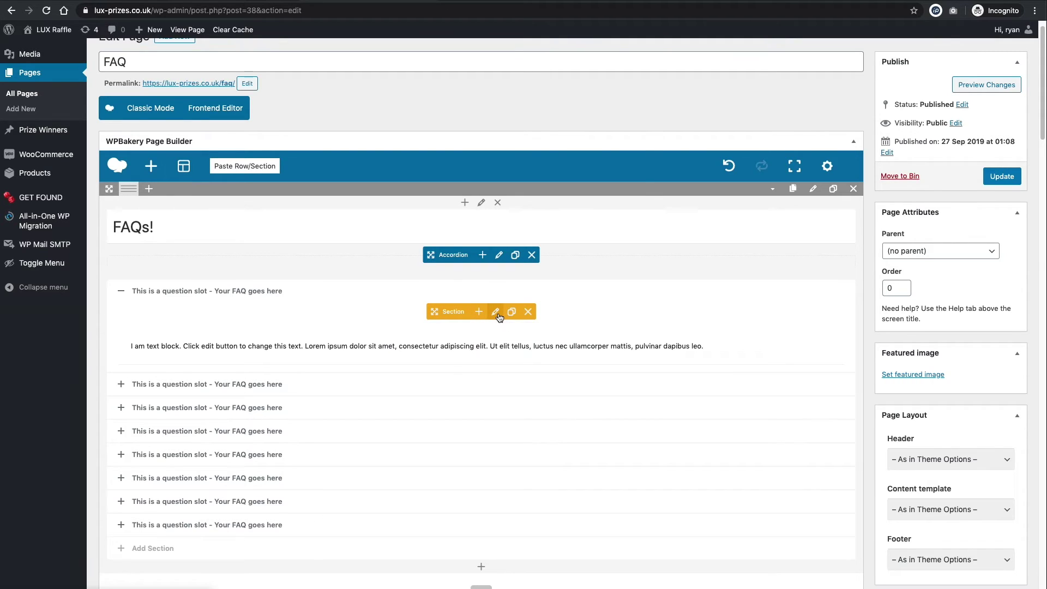
Retitle the first FAQ section to 'What happens if I win' and save it
click(499, 317)
drag(392, 214, 215, 212)
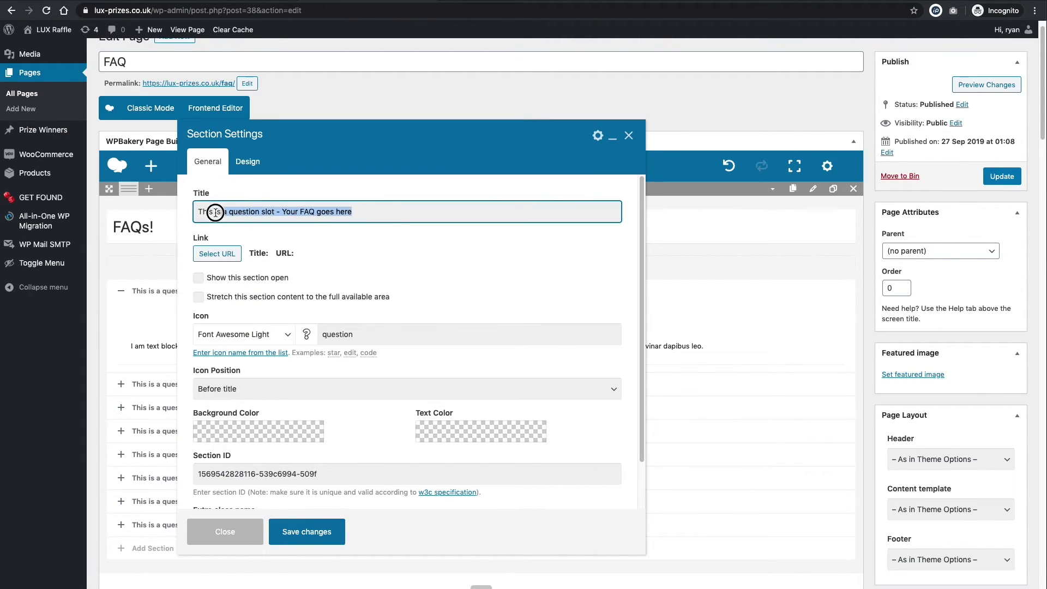
text(What happens if I win)
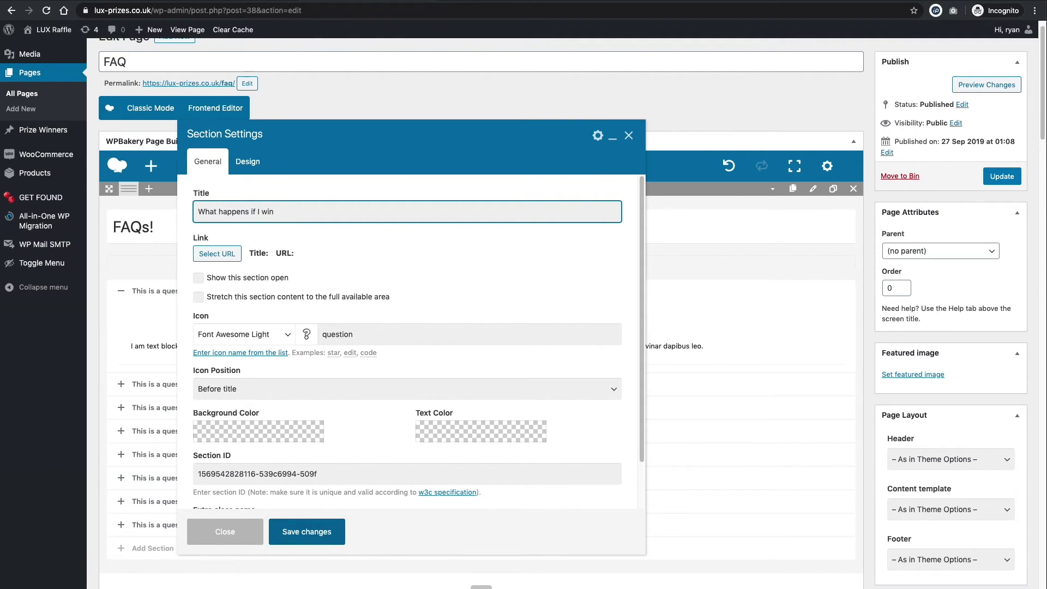
click(319, 537)
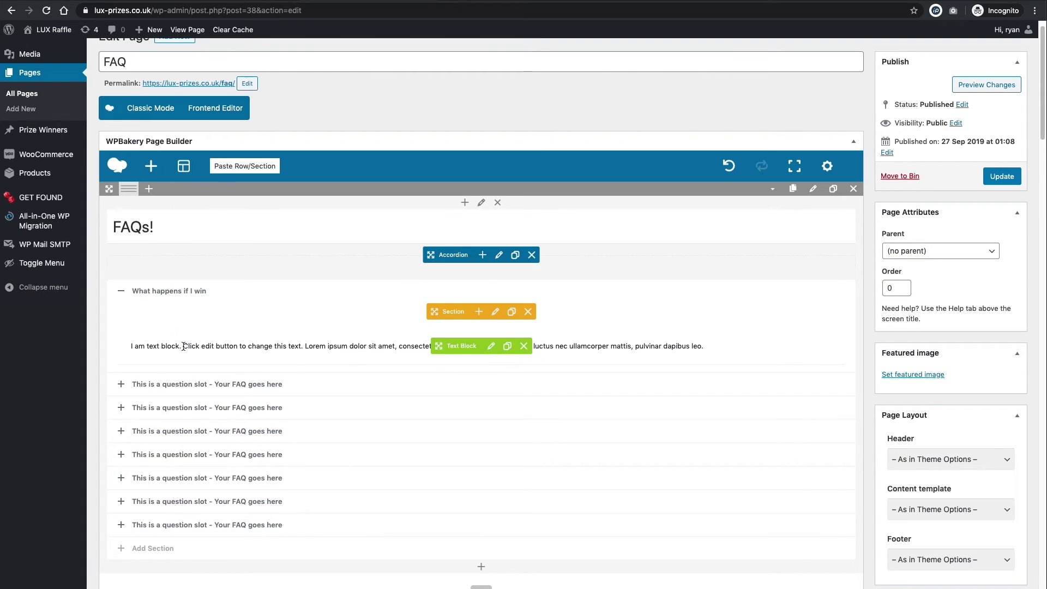
Replace the first section's placeholder text with 'If you win we will contact you in a few days.'
mouse_move(132, 347)
mouse_down()
mouse_move(250, 350)
mouse_move(495, 322)
mouse_up()
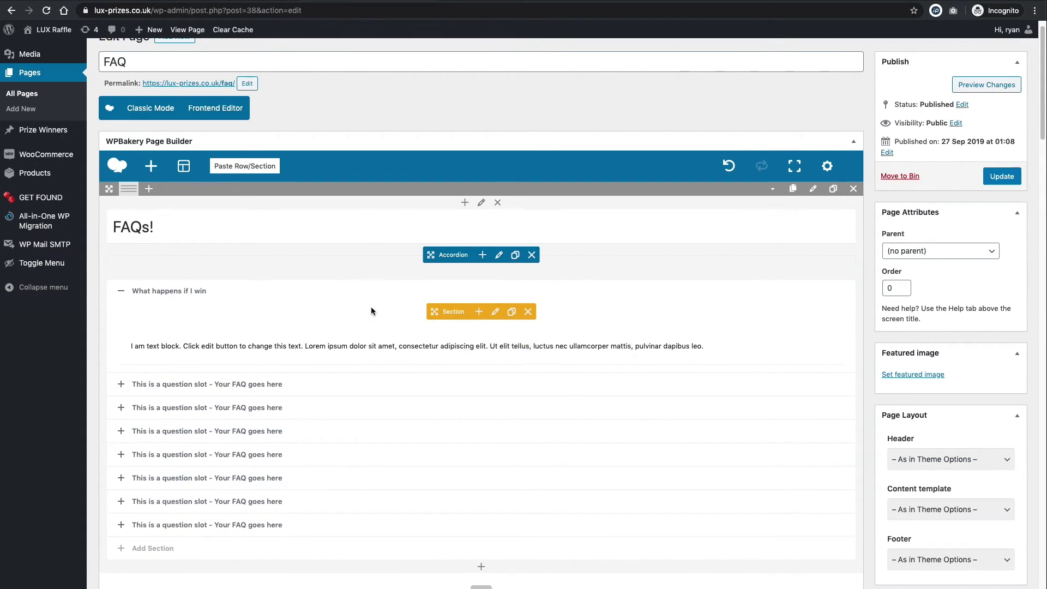
click(491, 347)
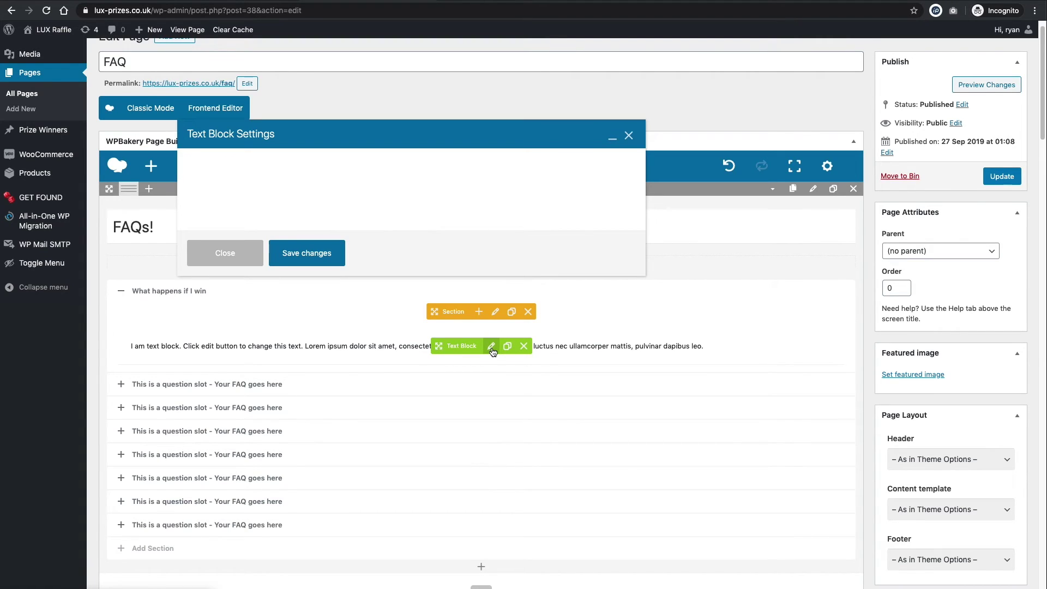
drag(395, 307, 216, 261)
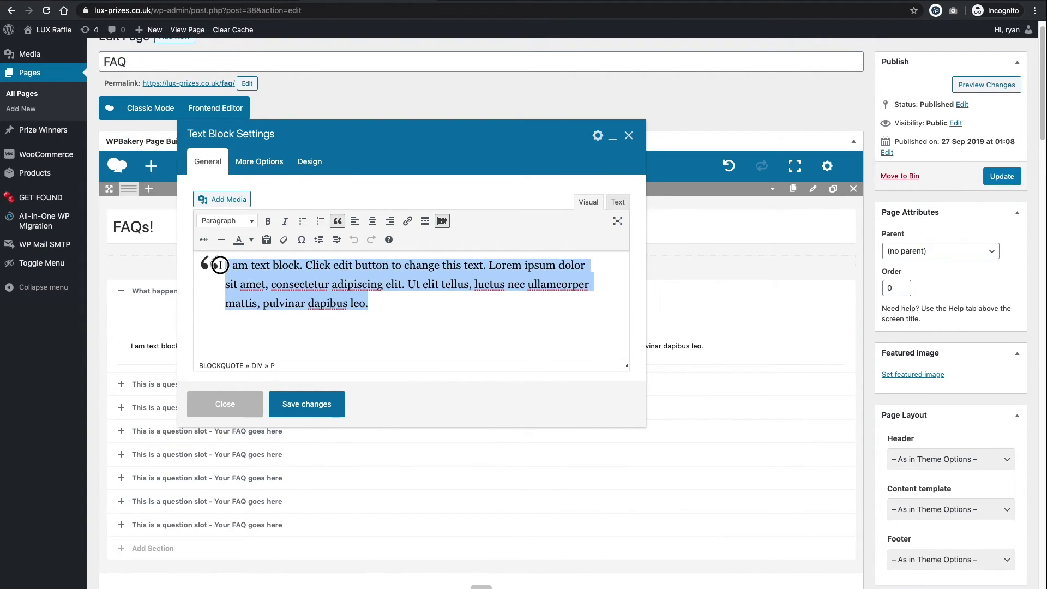
text(If yo)
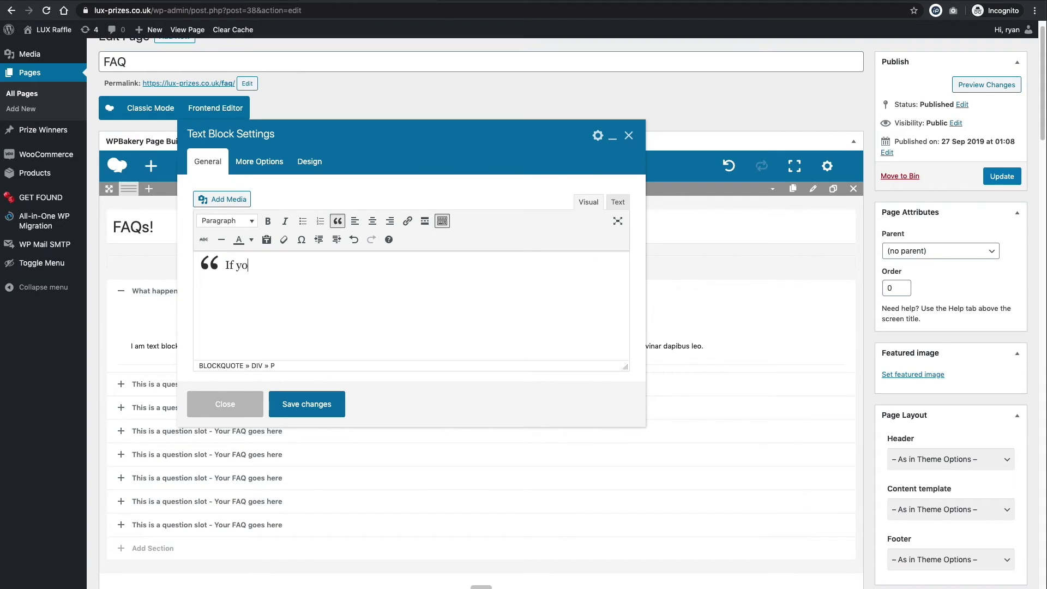
text(u wo)
key(BackSpace)
text(in we weiill contact you in a)
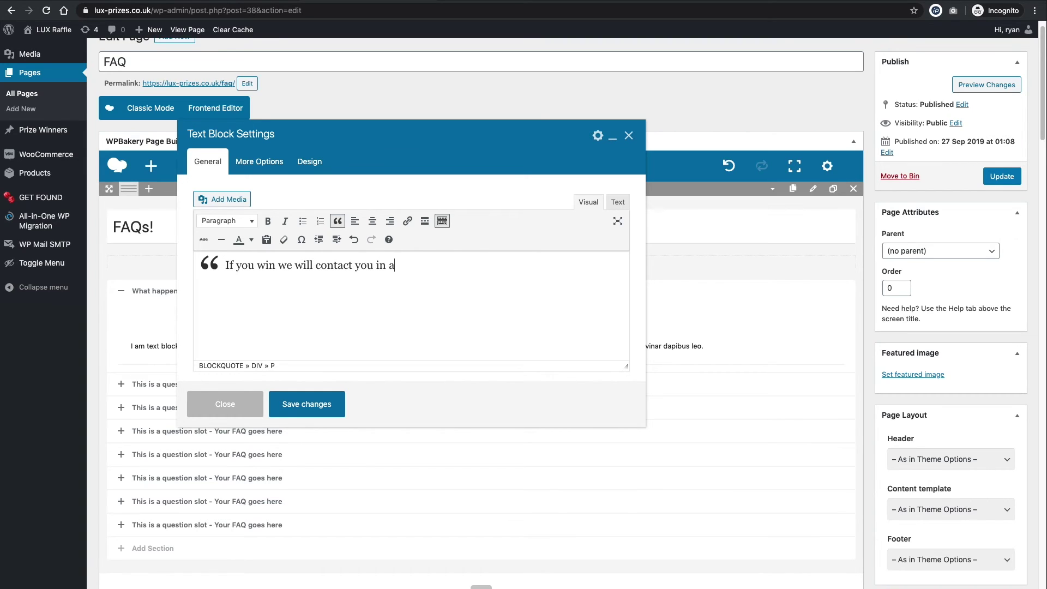
text( few days.)
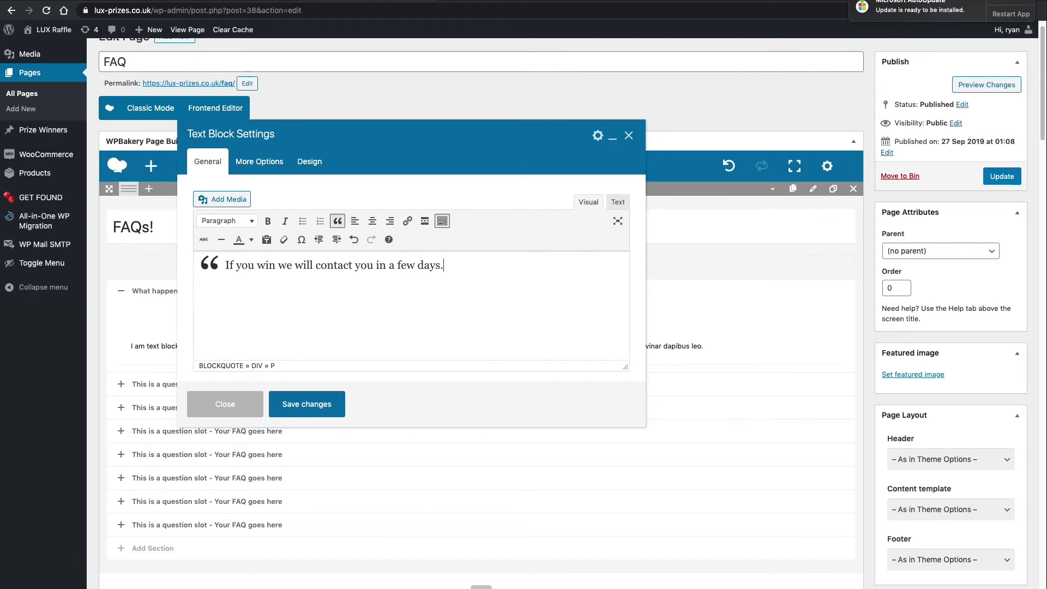
click(325, 404)
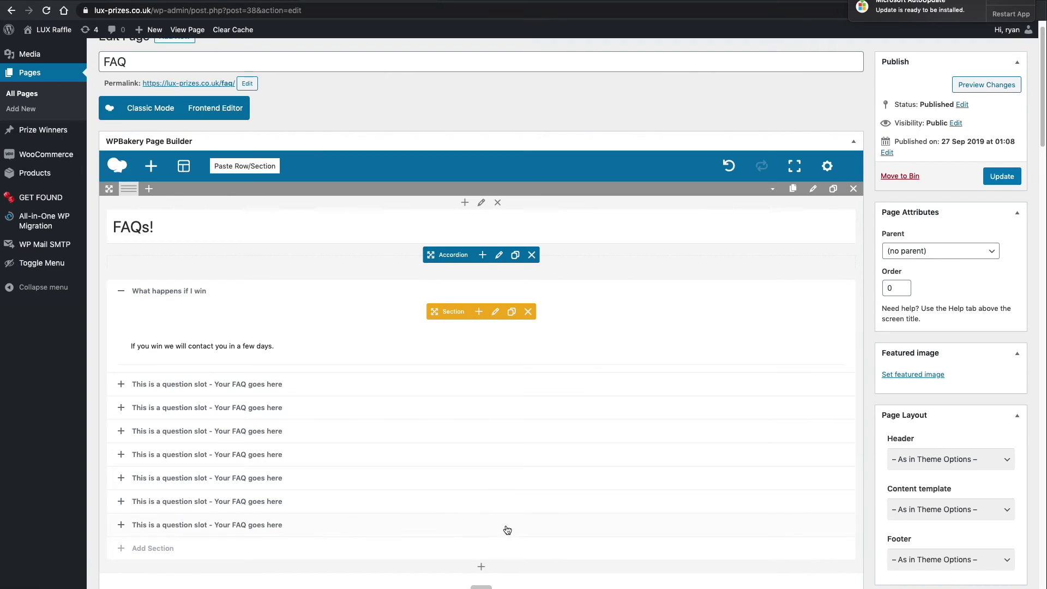
Duplicate the last question slot, expand 'What happens if I win', and Update the FAQ page
click(295, 525)
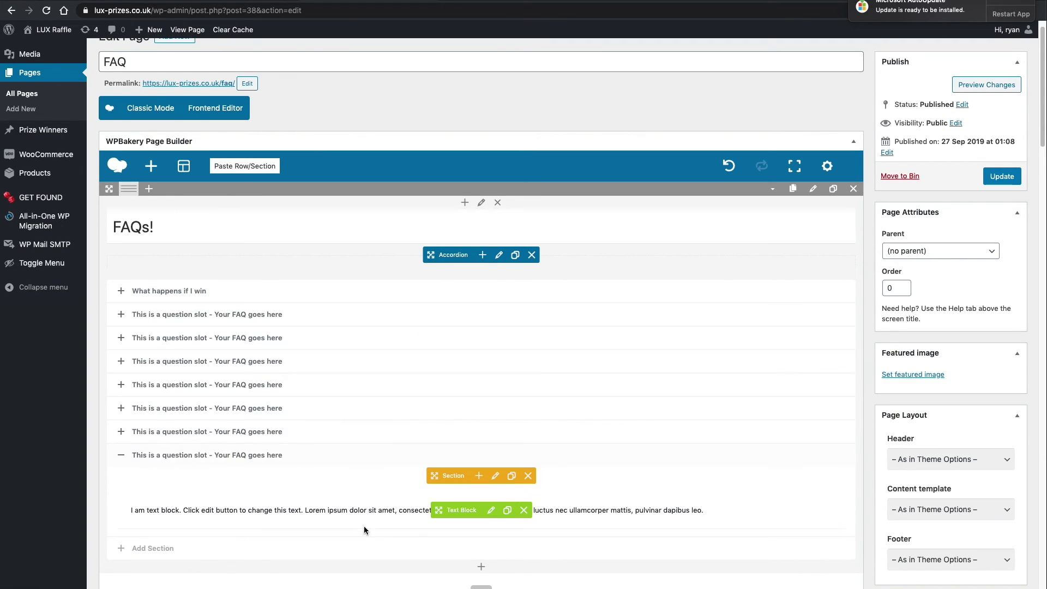
click(511, 478)
scroll(436, 469, down, 1)
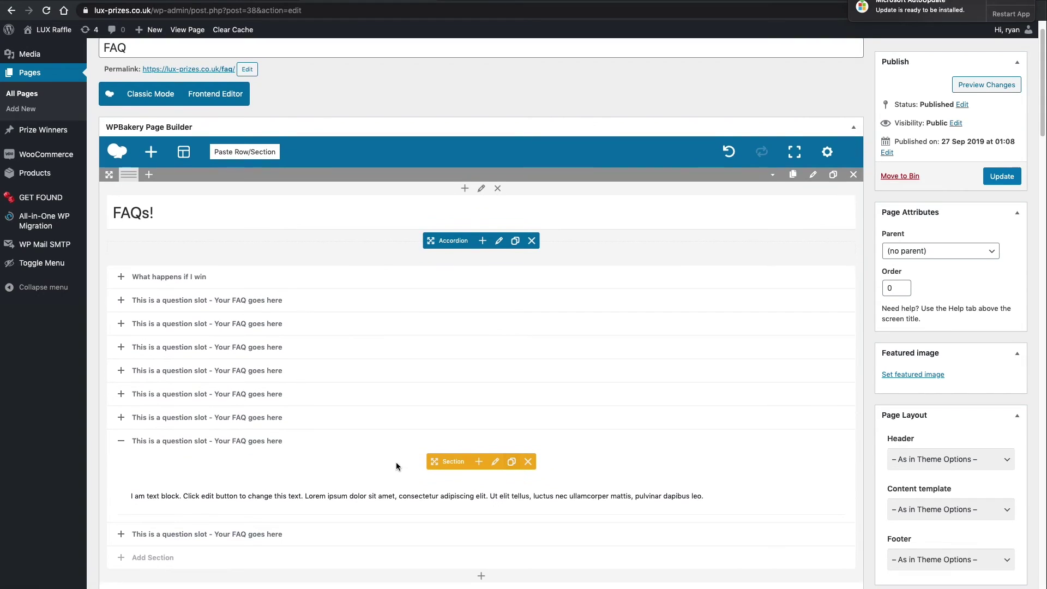
click(250, 528)
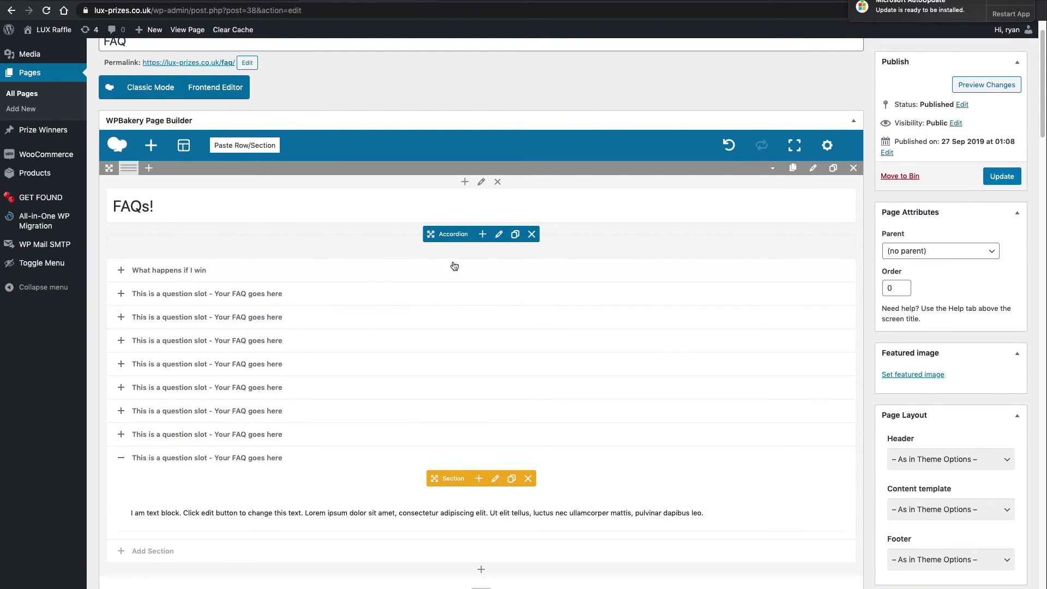
click(247, 272)
click(1009, 179)
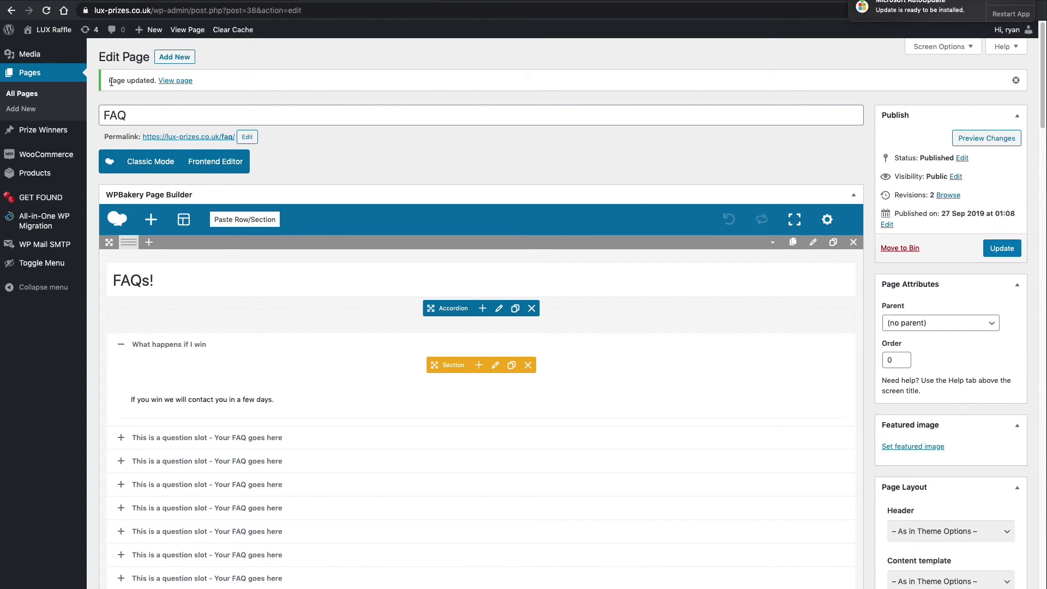
drag(112, 81, 198, 86)
View the live FAQ page and expand the first question to check its answer
click(265, 87)
click(182, 83)
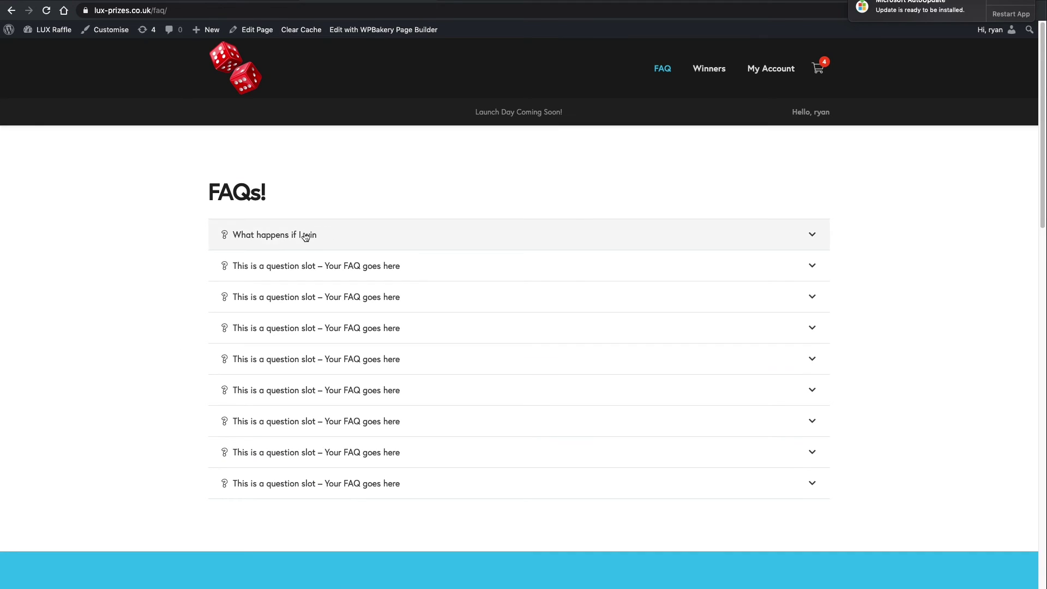
drag(204, 189, 289, 188)
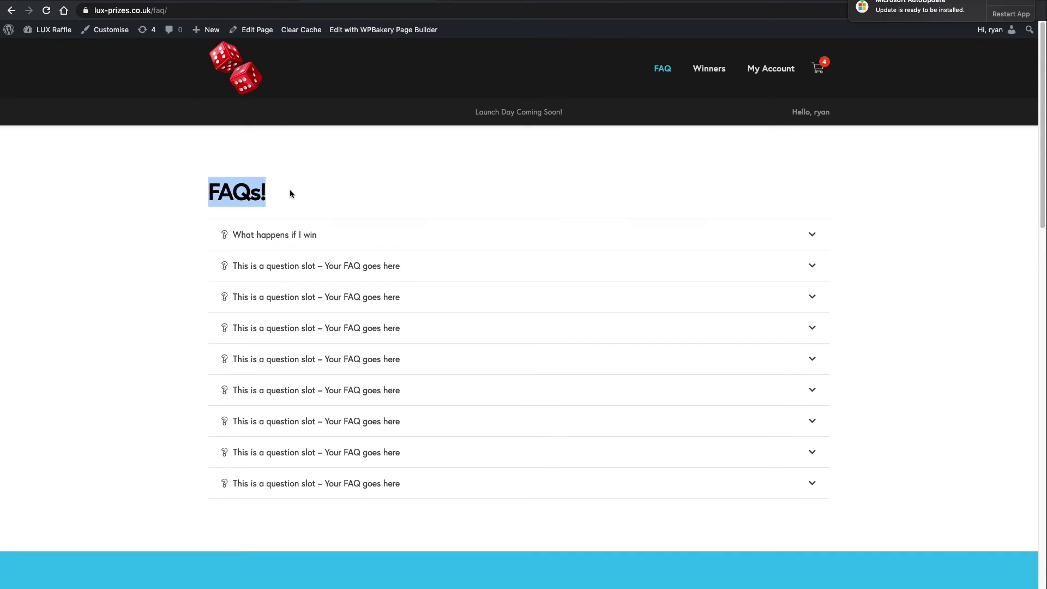
click(320, 238)
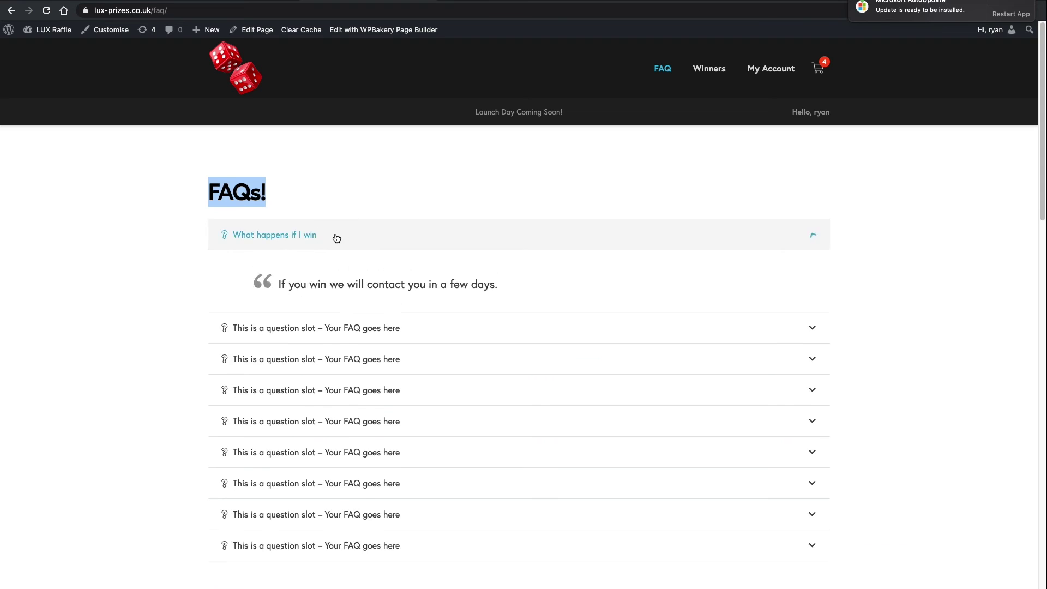
scroll(304, 291, down, 5)
drag(281, 122, 398, 121)
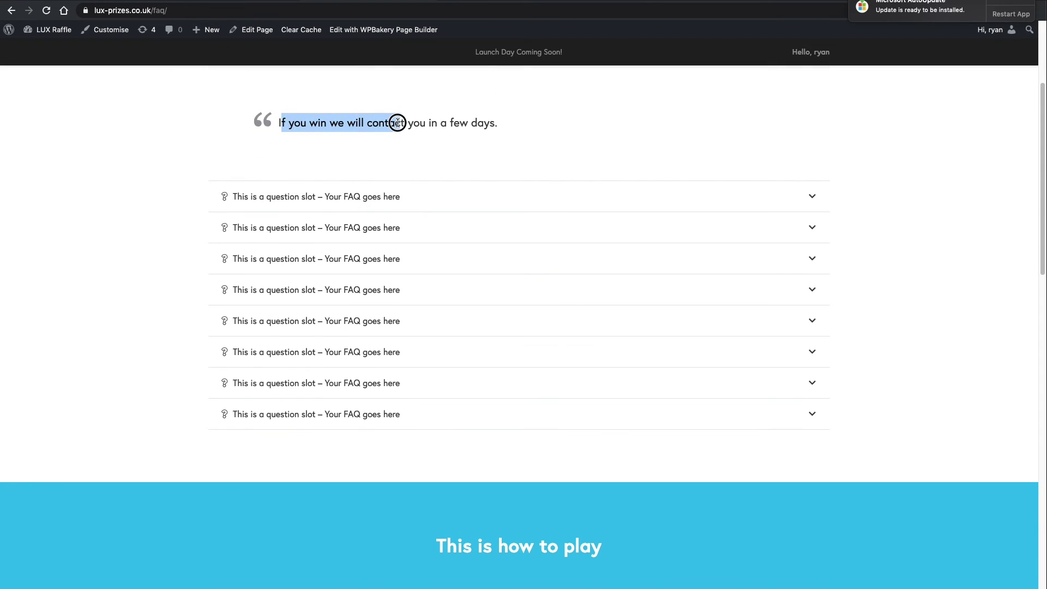
click(397, 122)
scroll(508, 129, down, 10)
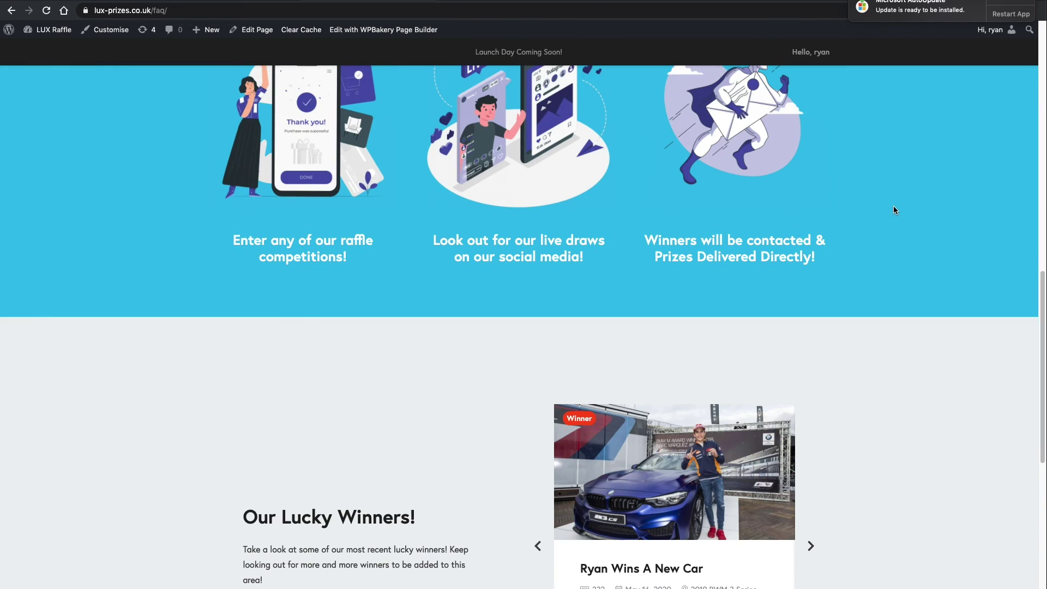
scroll(879, 202, up, 15)
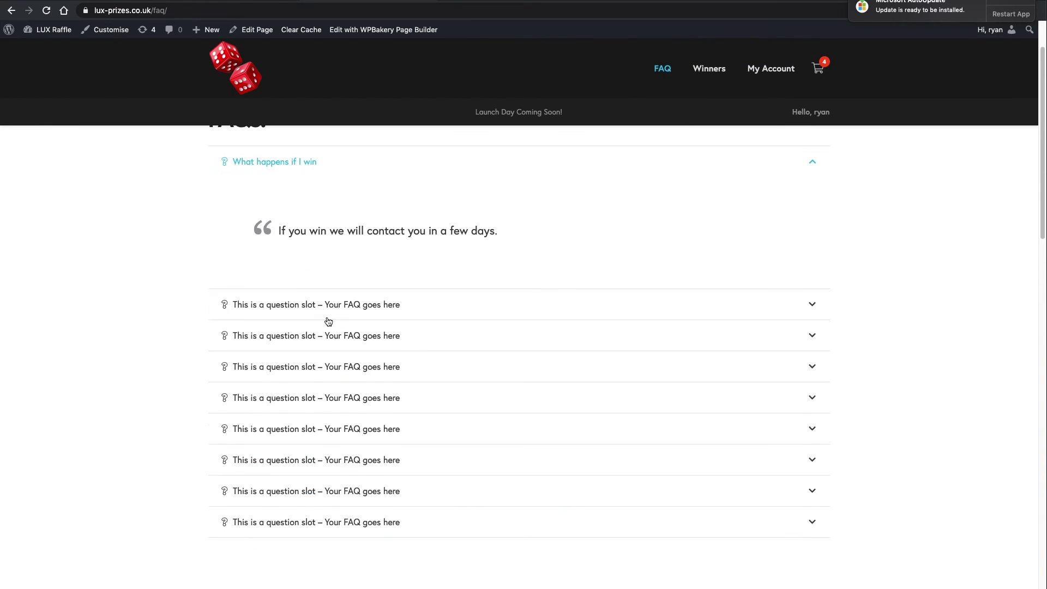
scroll(762, 275, up, 2)
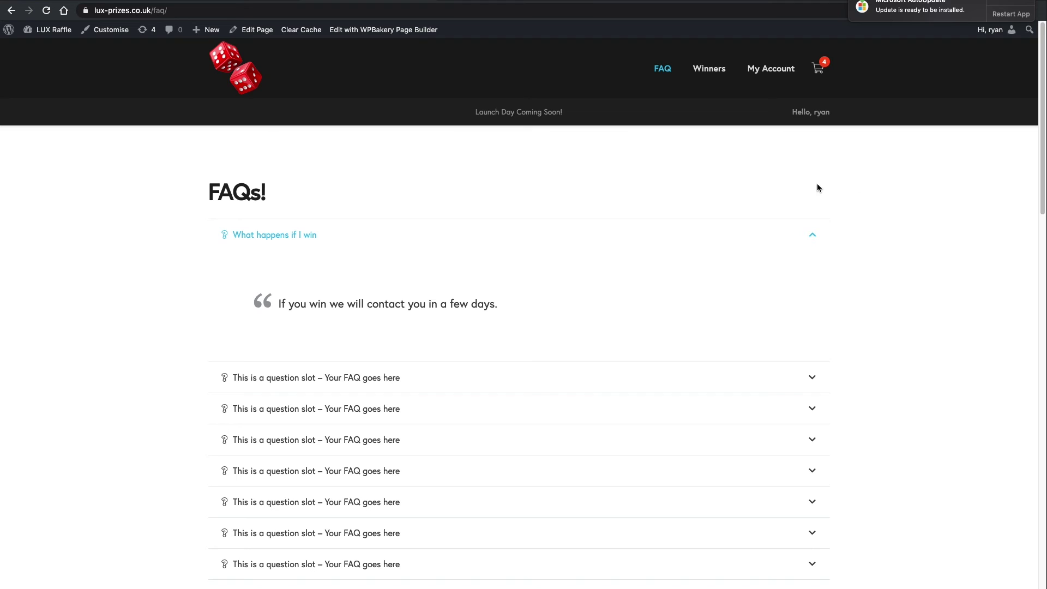
scroll(862, 205, down, 15)
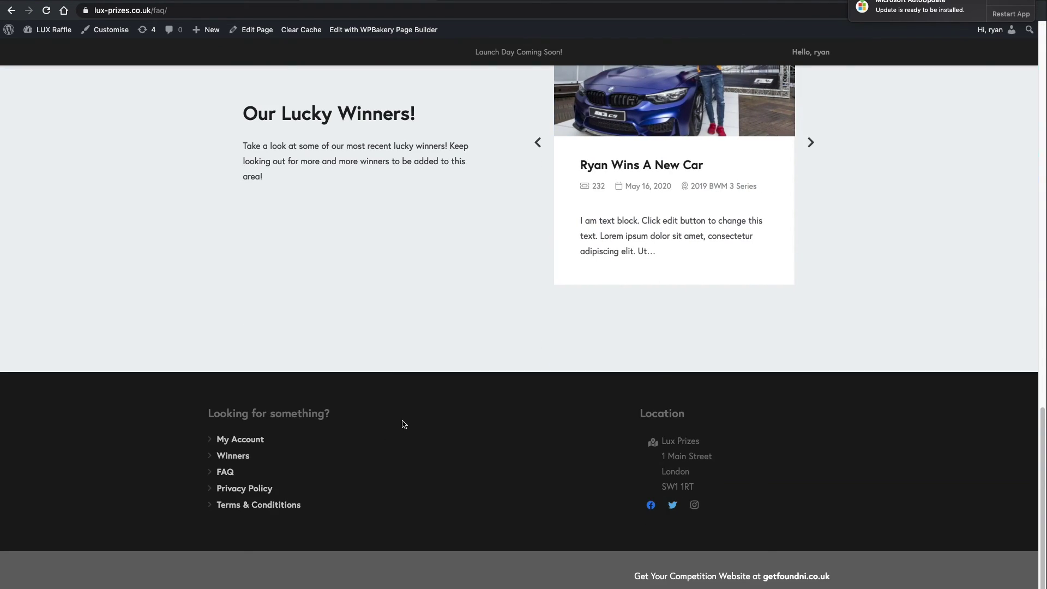
Go to the Privacy Policy page from the footer and open it in the editor
click(245, 488)
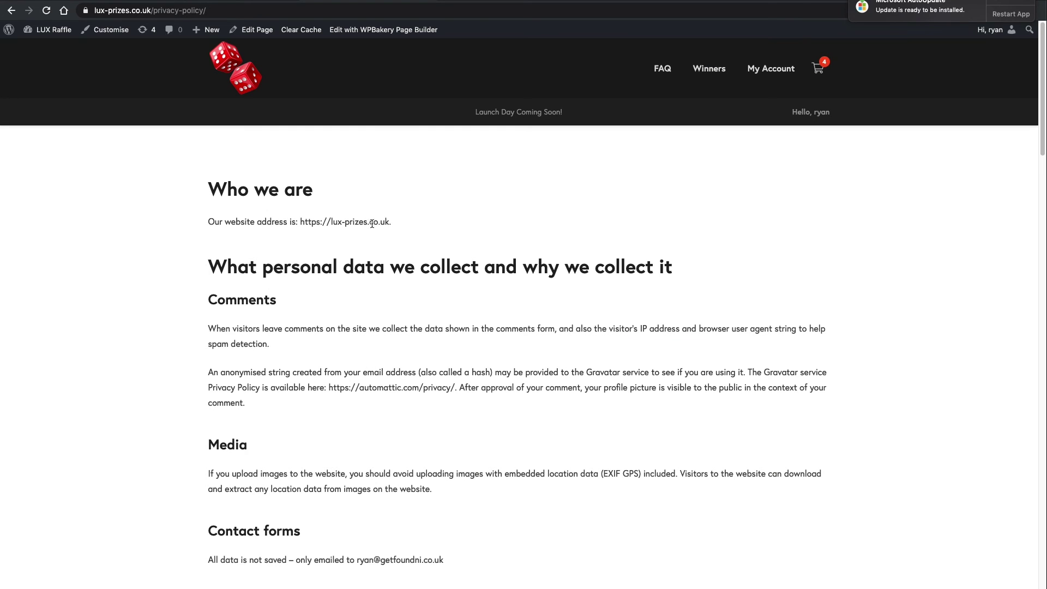
drag(372, 223, 300, 222)
scroll(303, 254, down, 3)
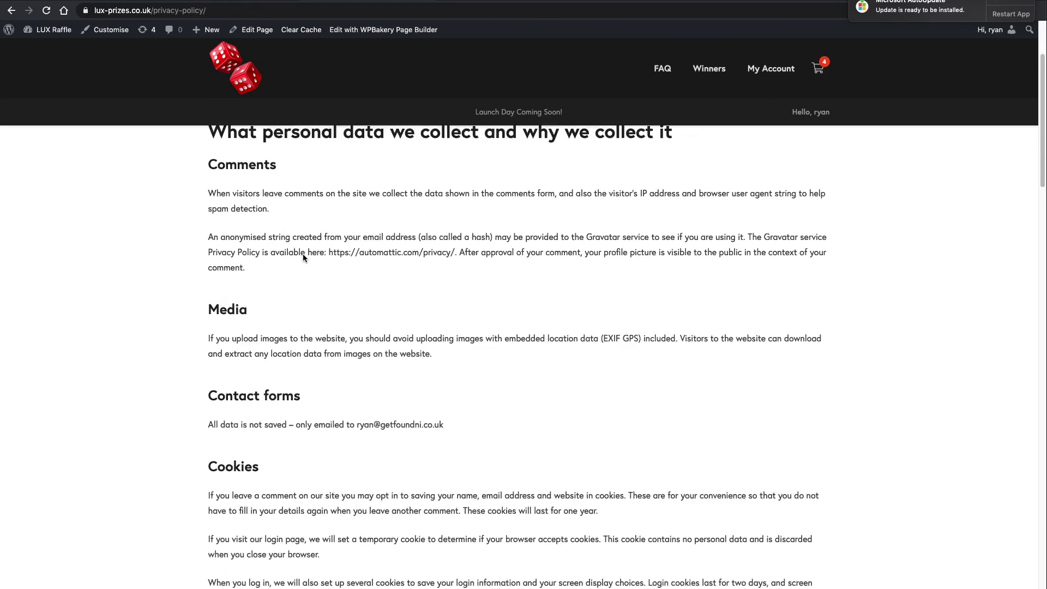
scroll(303, 253, down, 2)
scroll(302, 254, down, 1)
drag(314, 280, 352, 281)
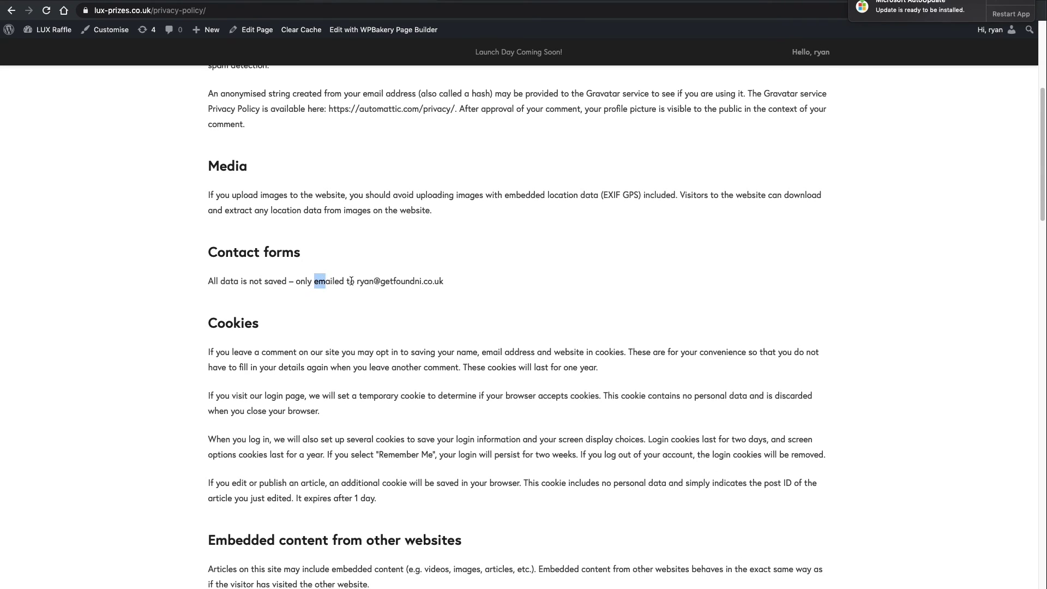
click(391, 280)
scroll(342, 273, up, 5)
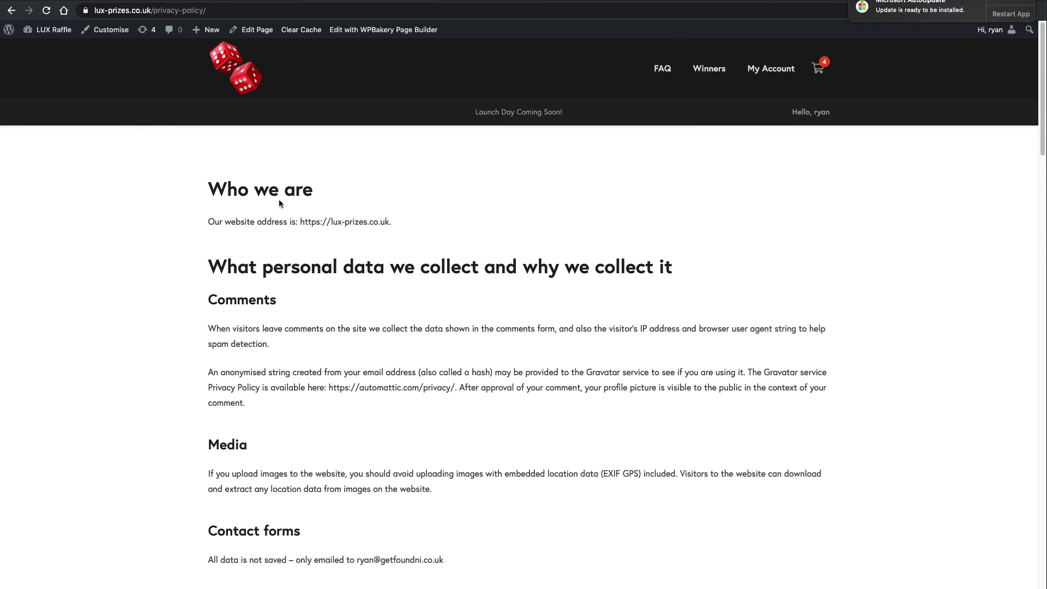
scroll(166, 236, down, 20)
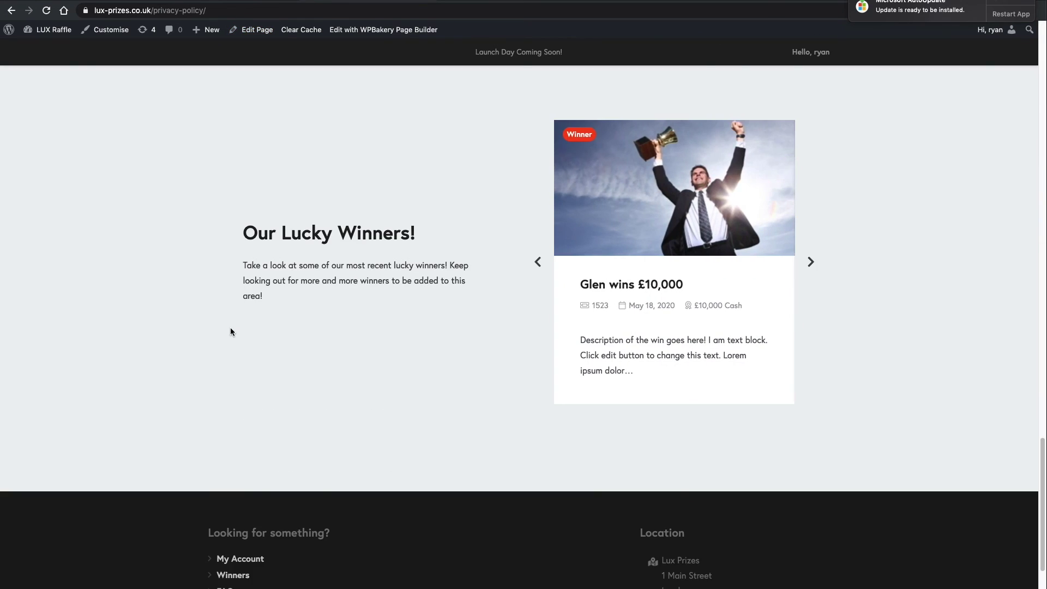
scroll(240, 346, down, 3)
click(249, 490)
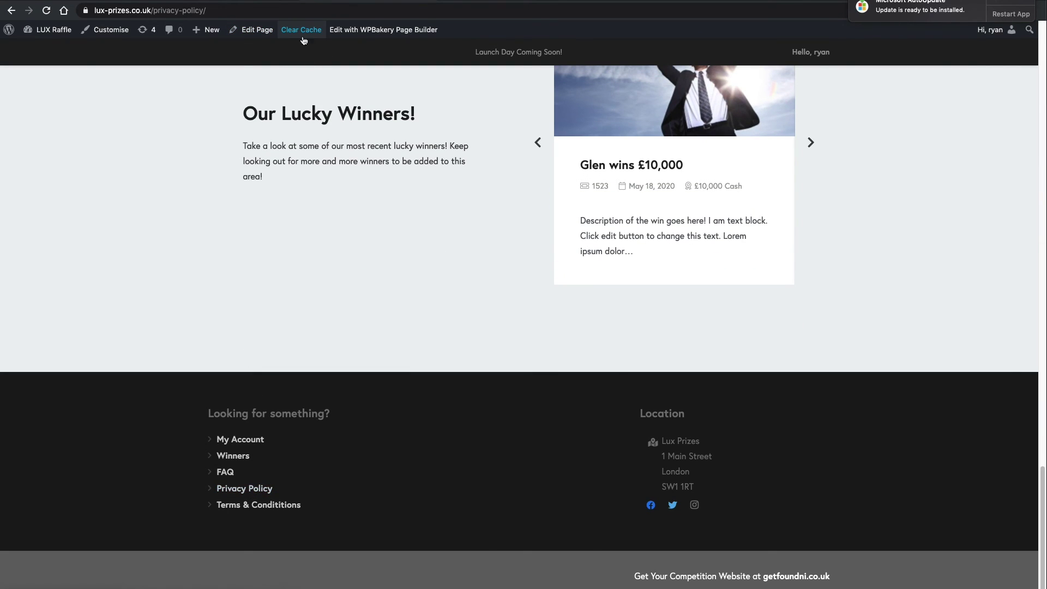
click(259, 33)
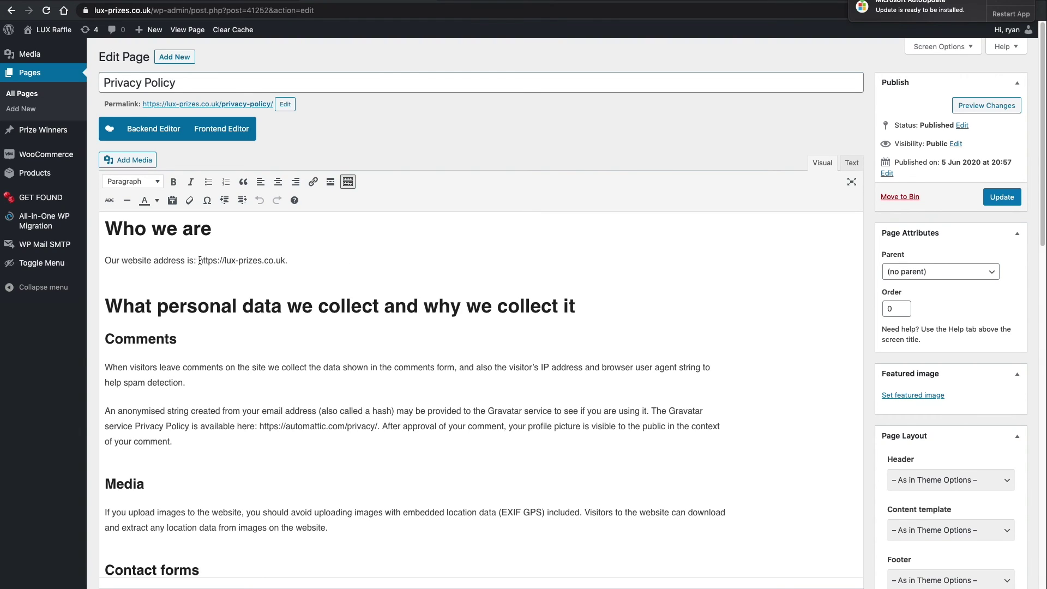
Replace the Contact forms email with the site's own lux-prizes.co.uk domain address
drag(199, 260, 284, 260)
scroll(312, 247, down, 2)
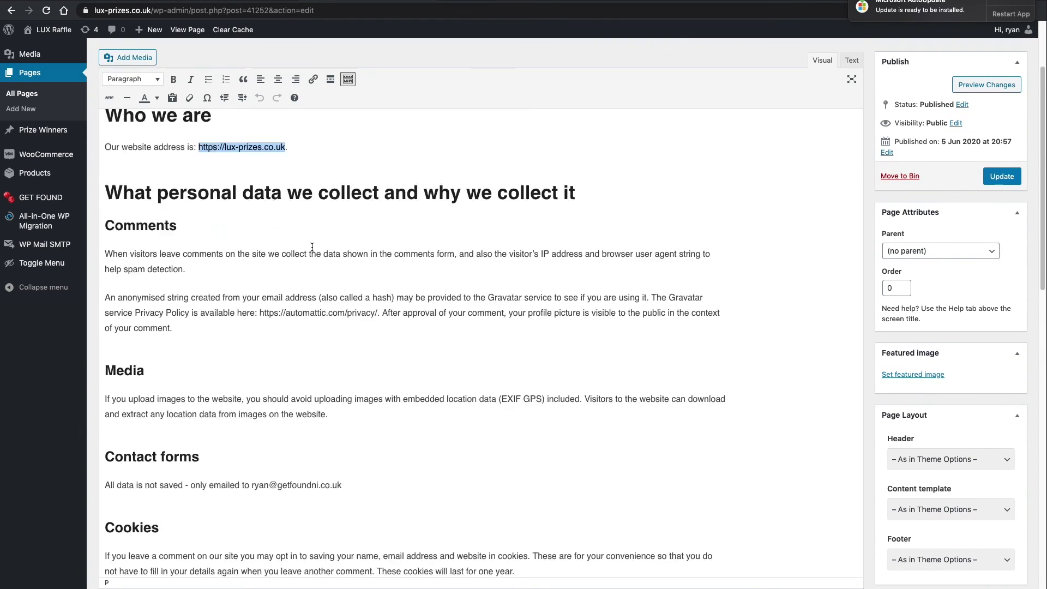
scroll(312, 247, down, 2)
mouse_move(252, 377)
mouse_down()
mouse_move(346, 374)
mouse_move(250, 376)
mouse_up()
click(349, 375)
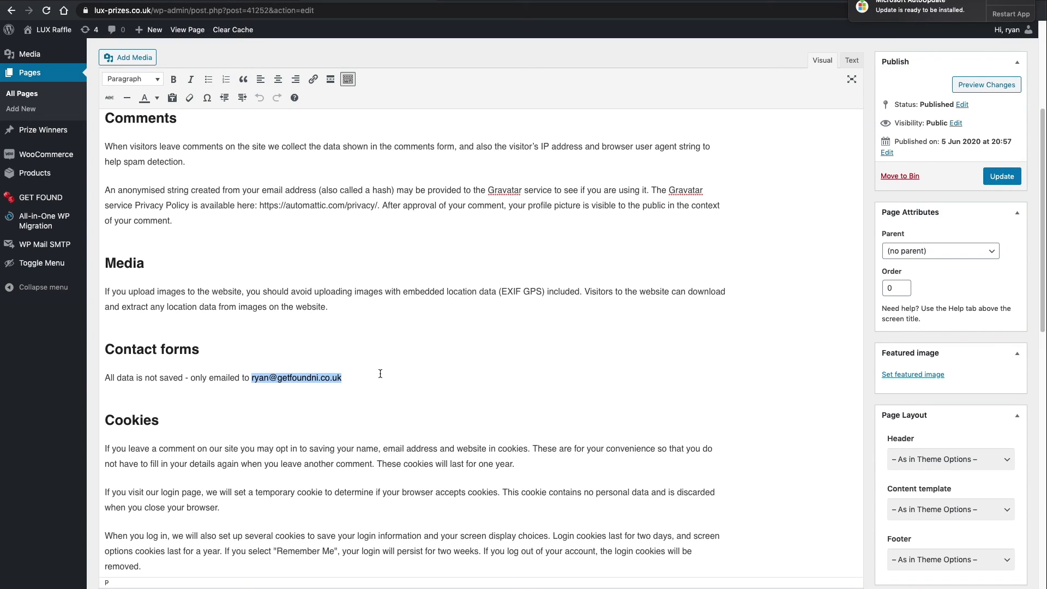
text(win")
text(l)
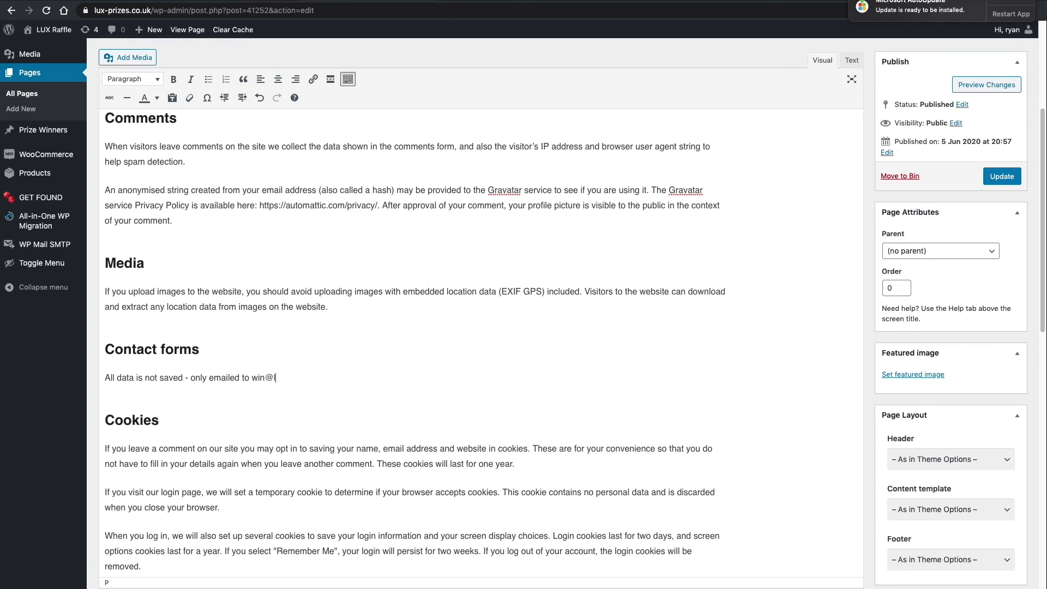
text(ux-prizes.co.uk)
Update the Privacy Policy page, then head back to the live website
scroll(412, 364, down, 3)
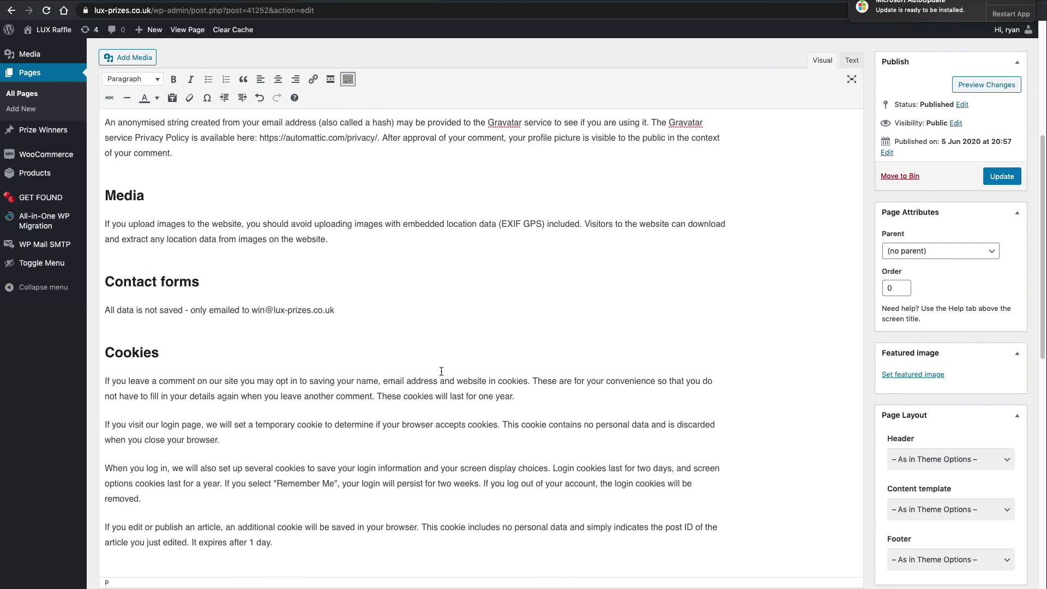
scroll(412, 365, down, 4)
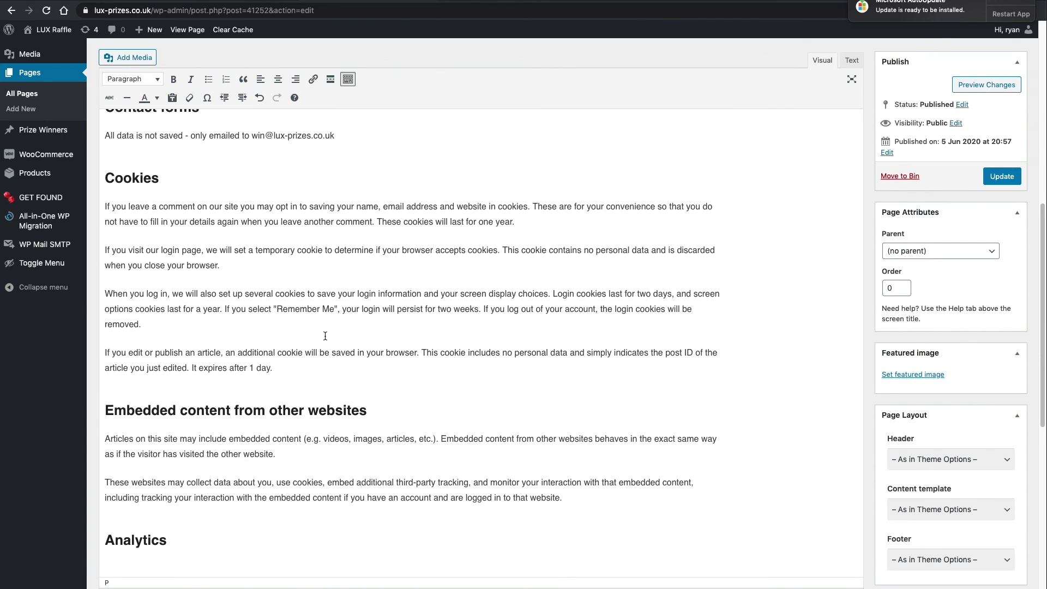
scroll(320, 334, down, 5)
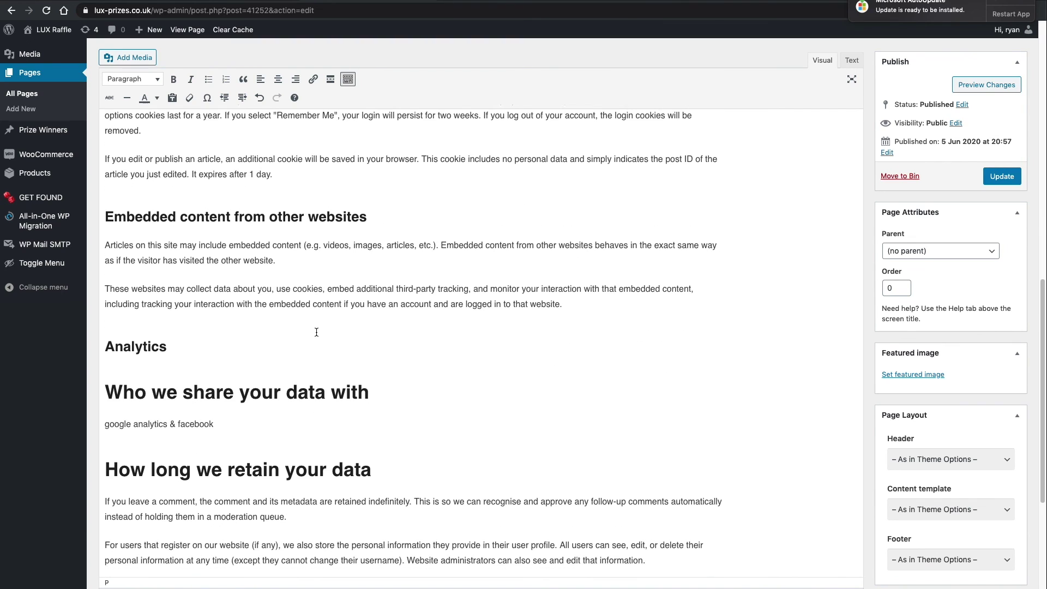
scroll(316, 332, down, 6)
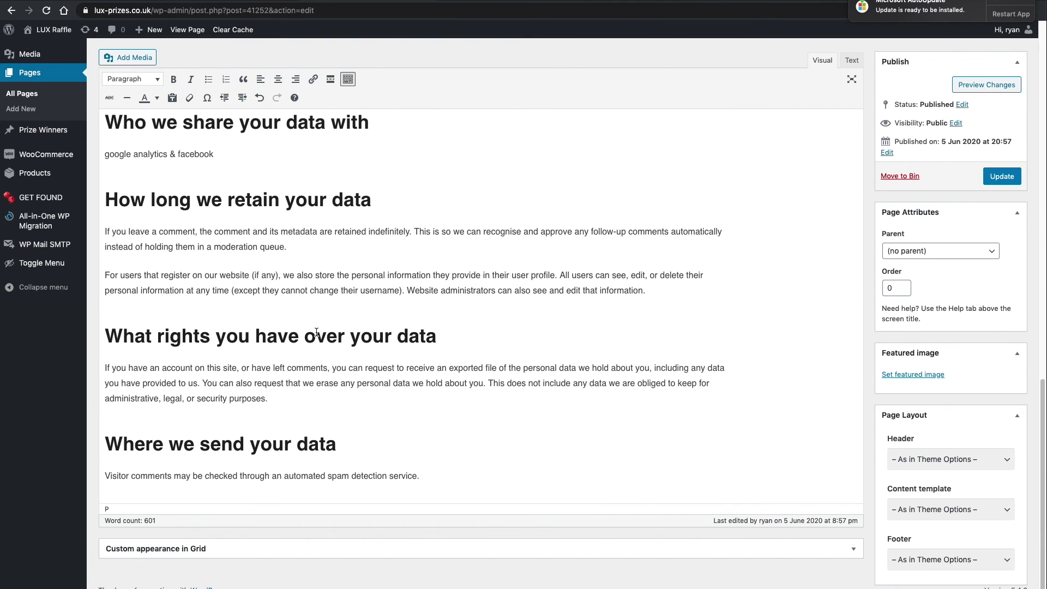
scroll(316, 332, up, 15)
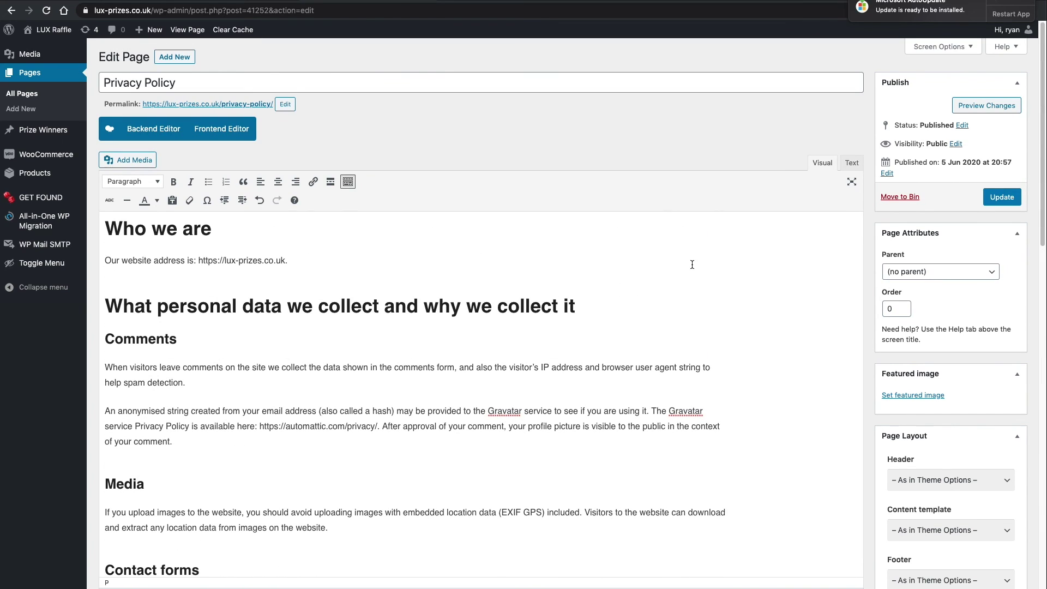
click(1002, 197)
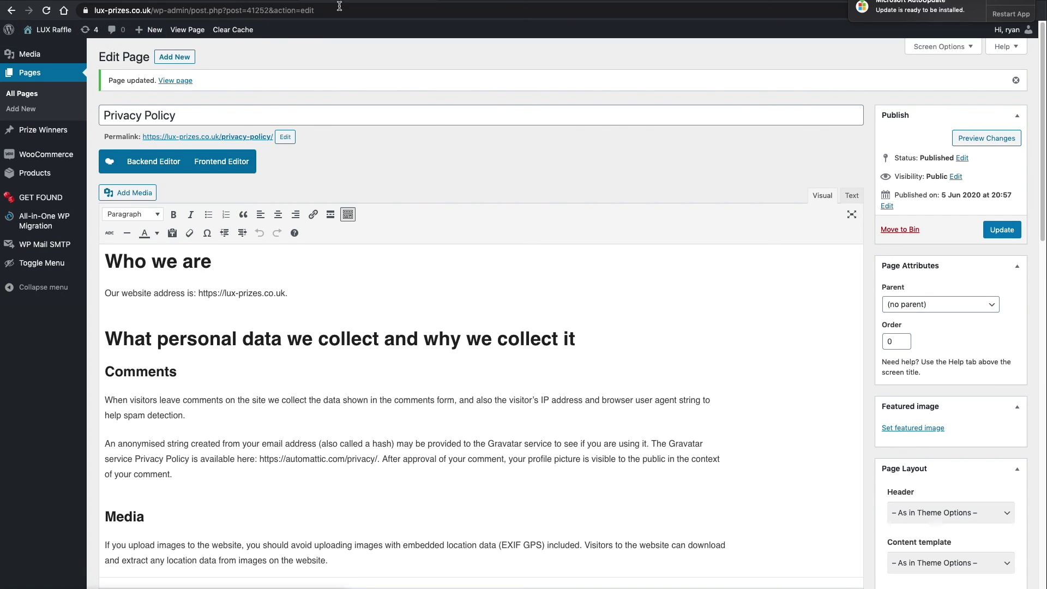
click(44, 49)
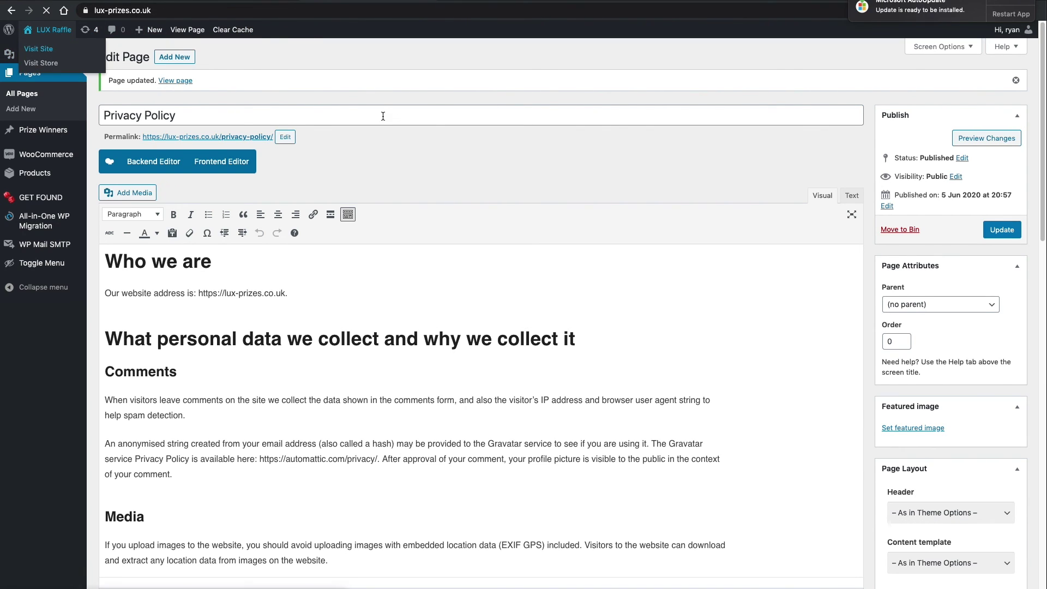